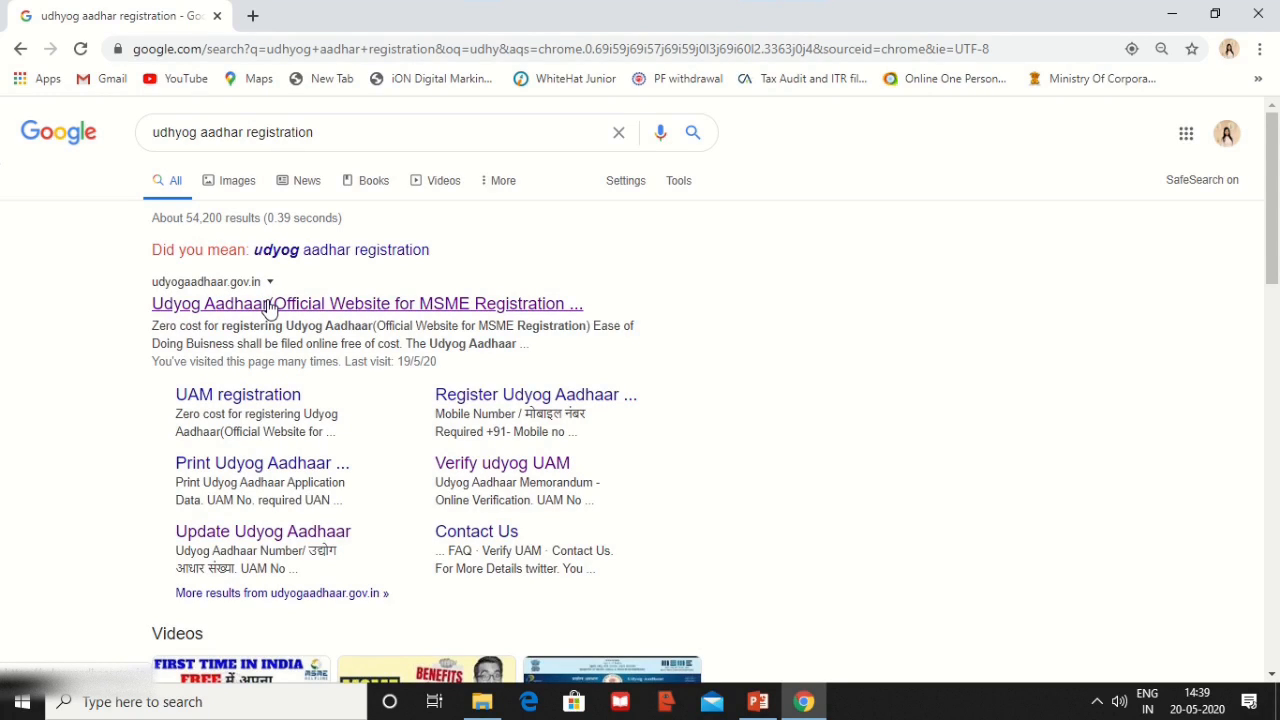
# Step: Open the official Udyog Aadhaar registration site and scroll down to the Aadhaar number form
pyautogui.click(268, 306)
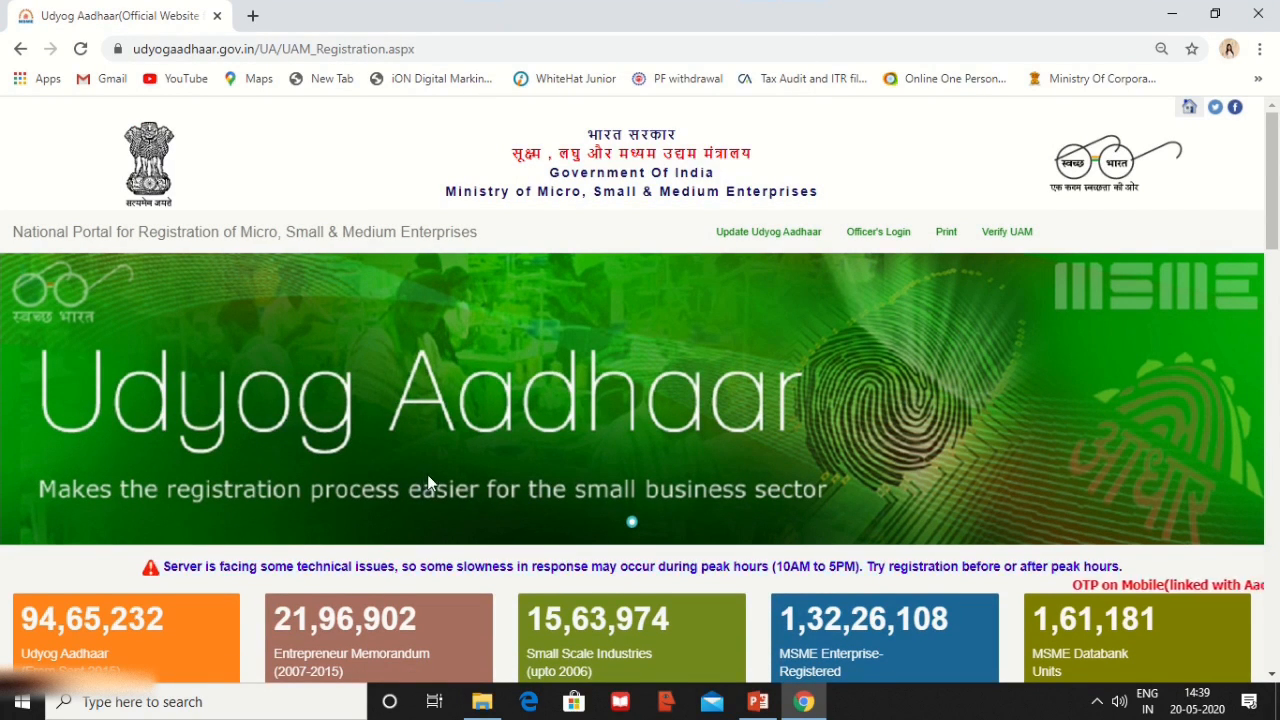
pyautogui.scroll(-1, 1277, 190)
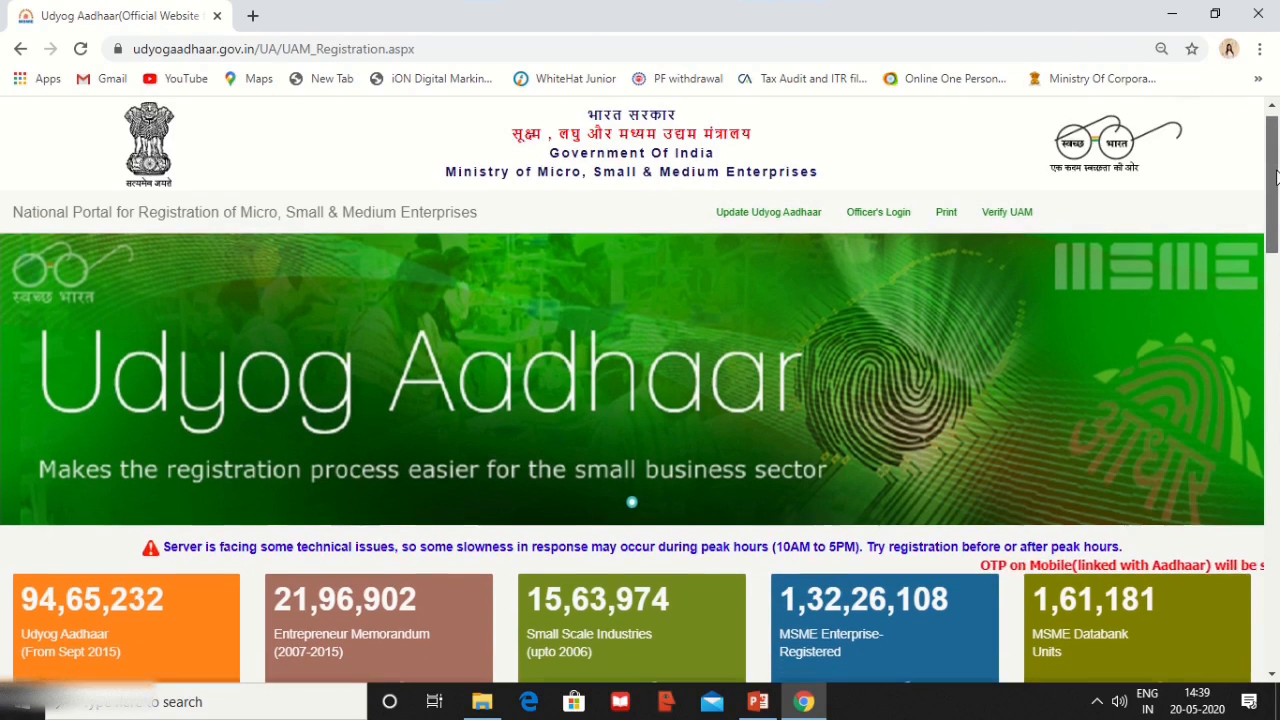
pyautogui.scroll(-3, 1277, 190)
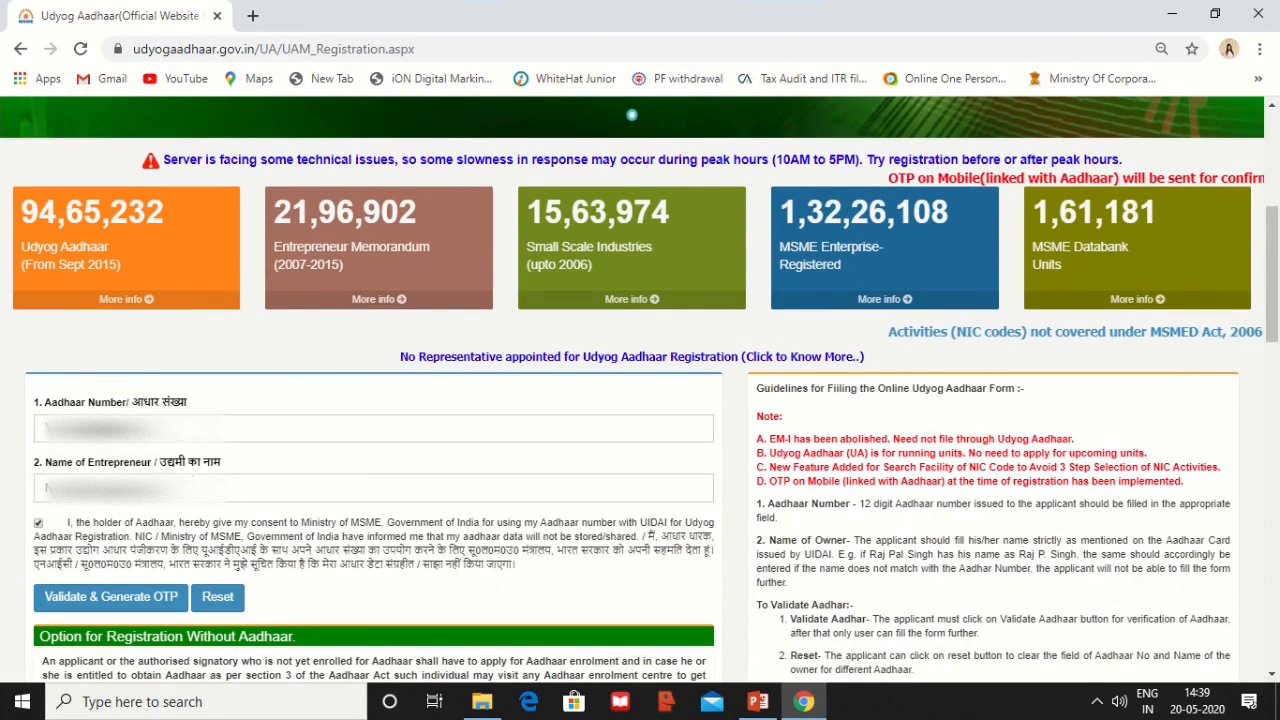
# Step: Enter the Aadhaar number and the entrepreneur's name, then request an OTP with Validate & Generate OTP
pyautogui.click(130, 428)
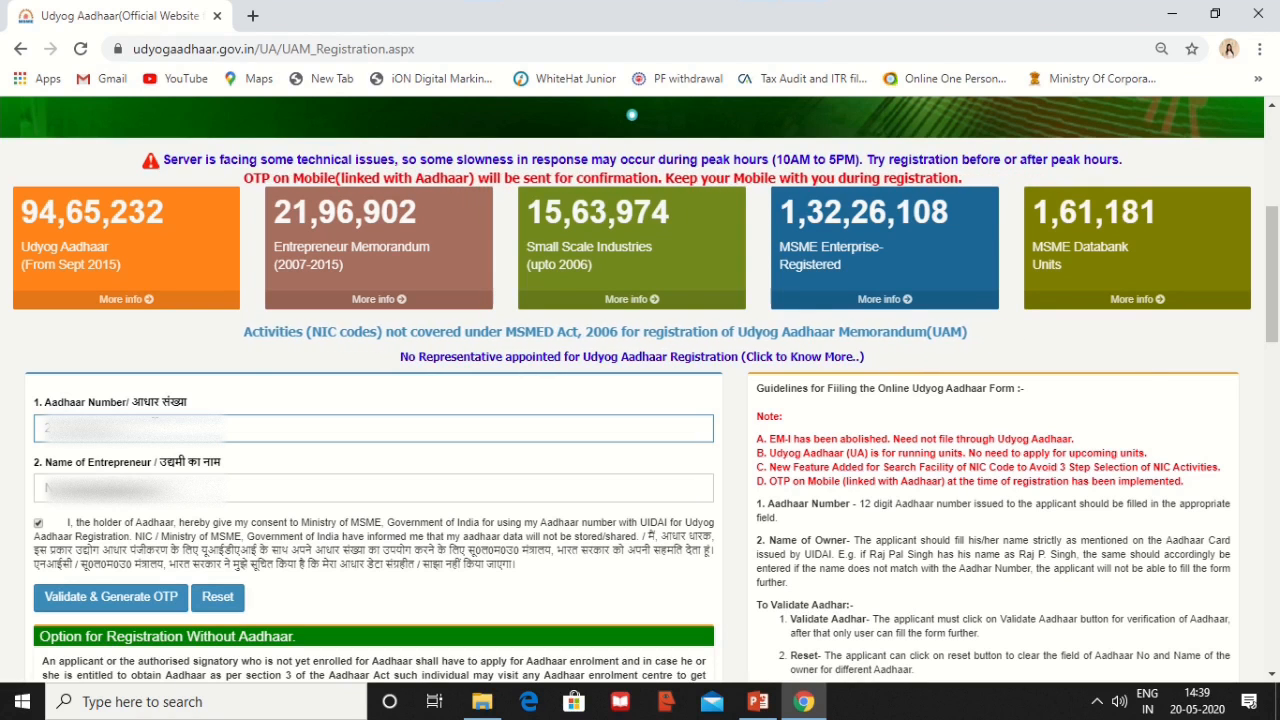
pyautogui.click(45, 488)
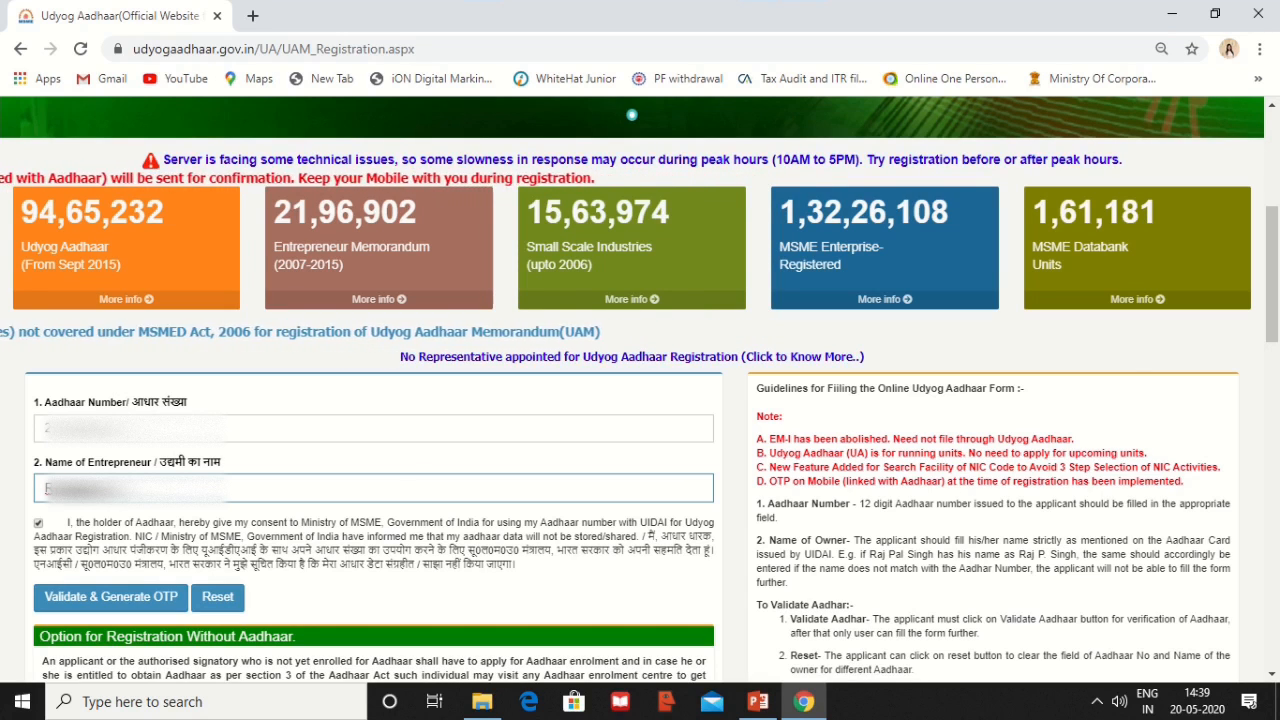
pyautogui.click(123, 607)
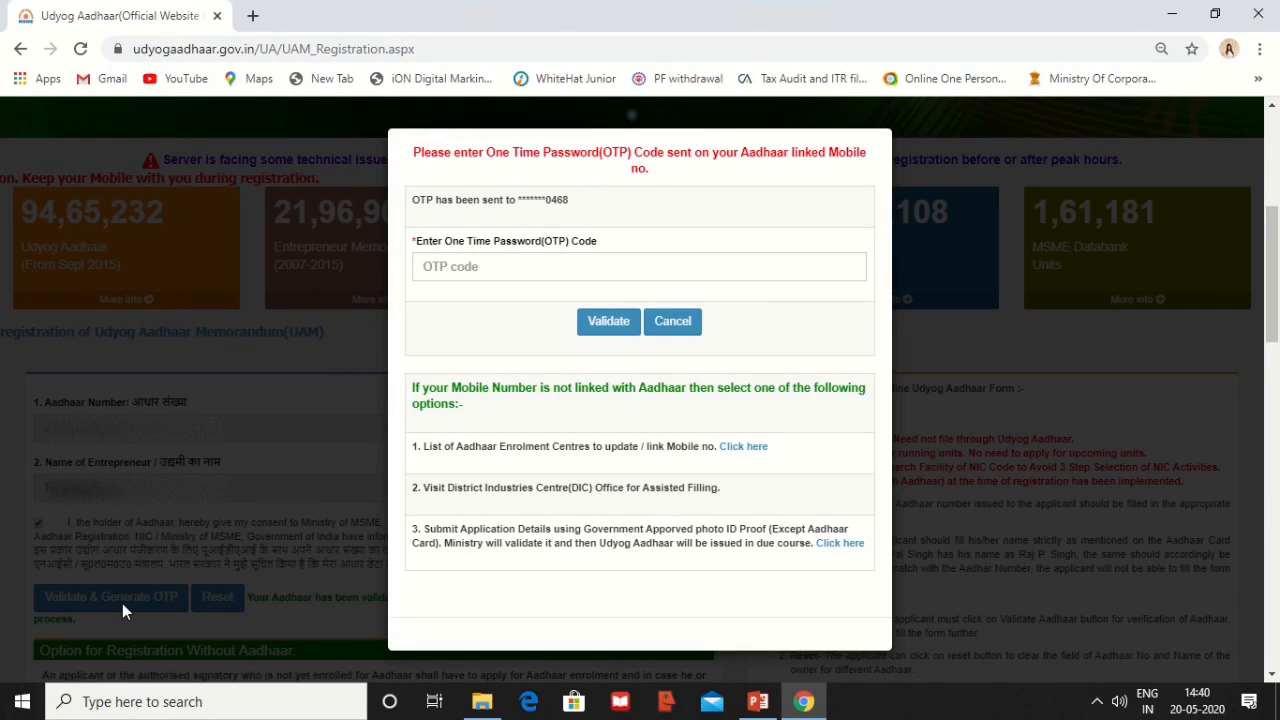
# Step: Enter the OTP received on the mobile and validate it to confirm the Aadhaar
pyautogui.click(554, 262)
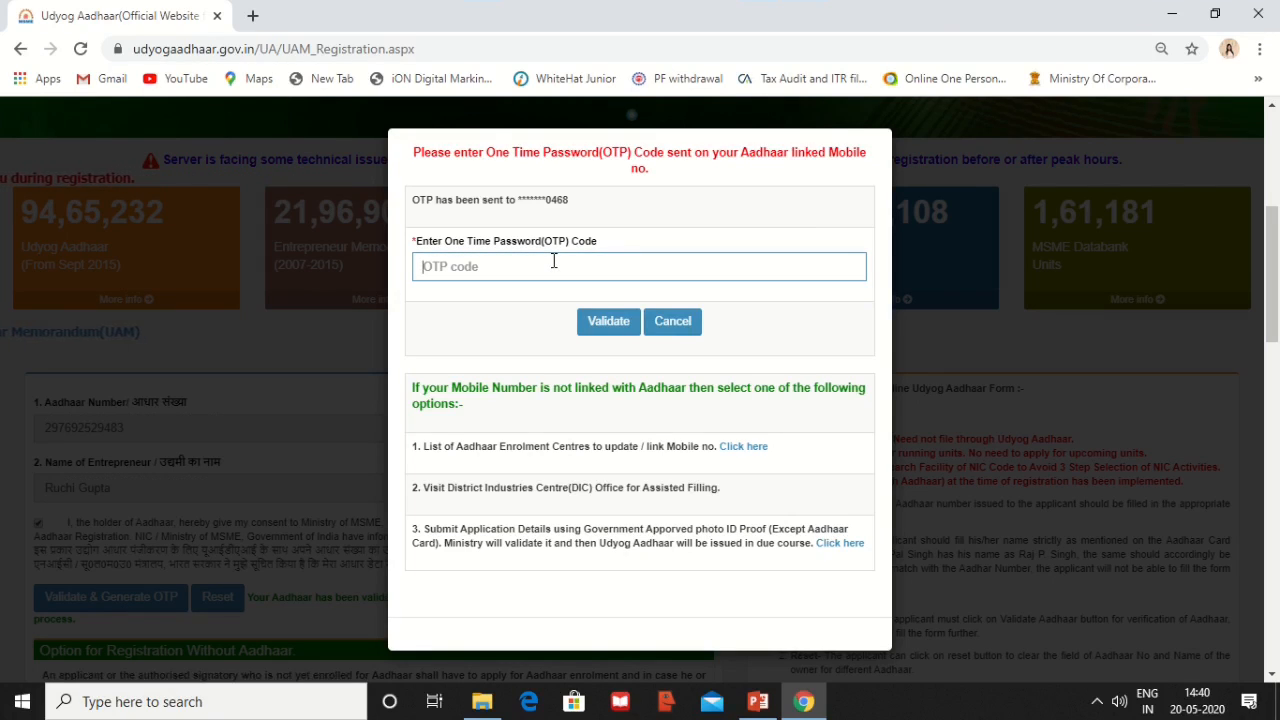
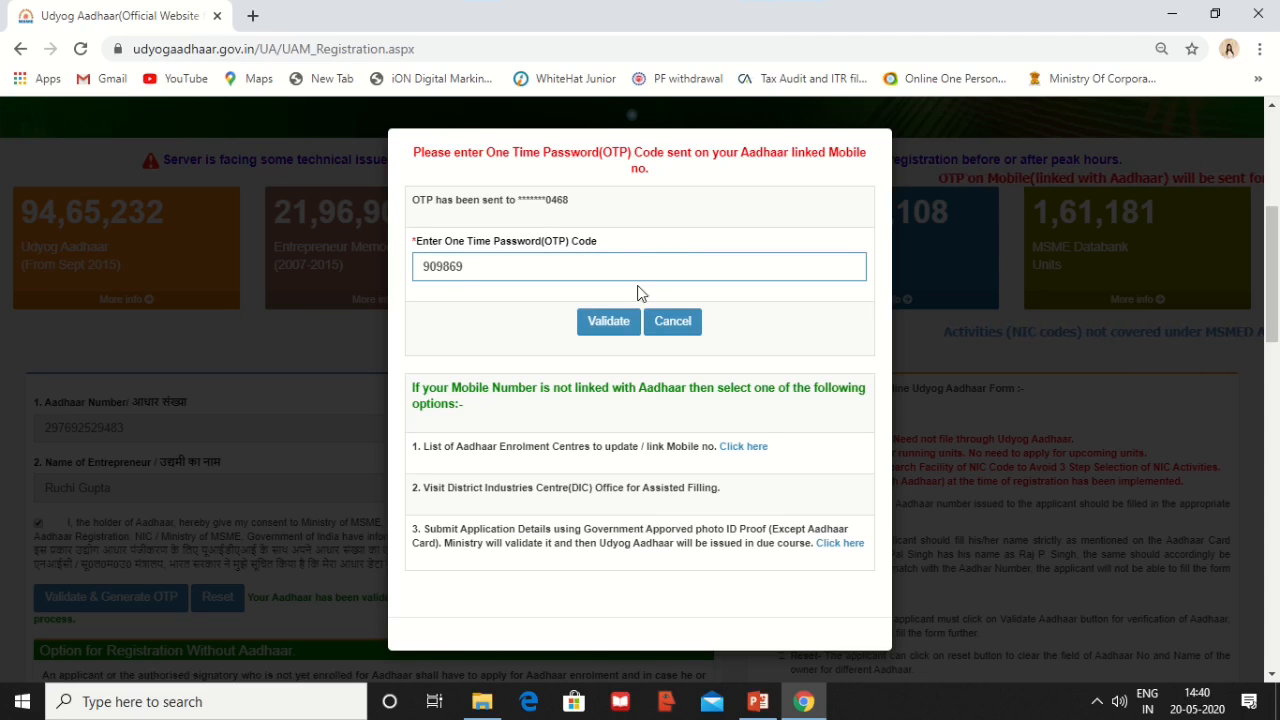
pyautogui.click(609, 322)
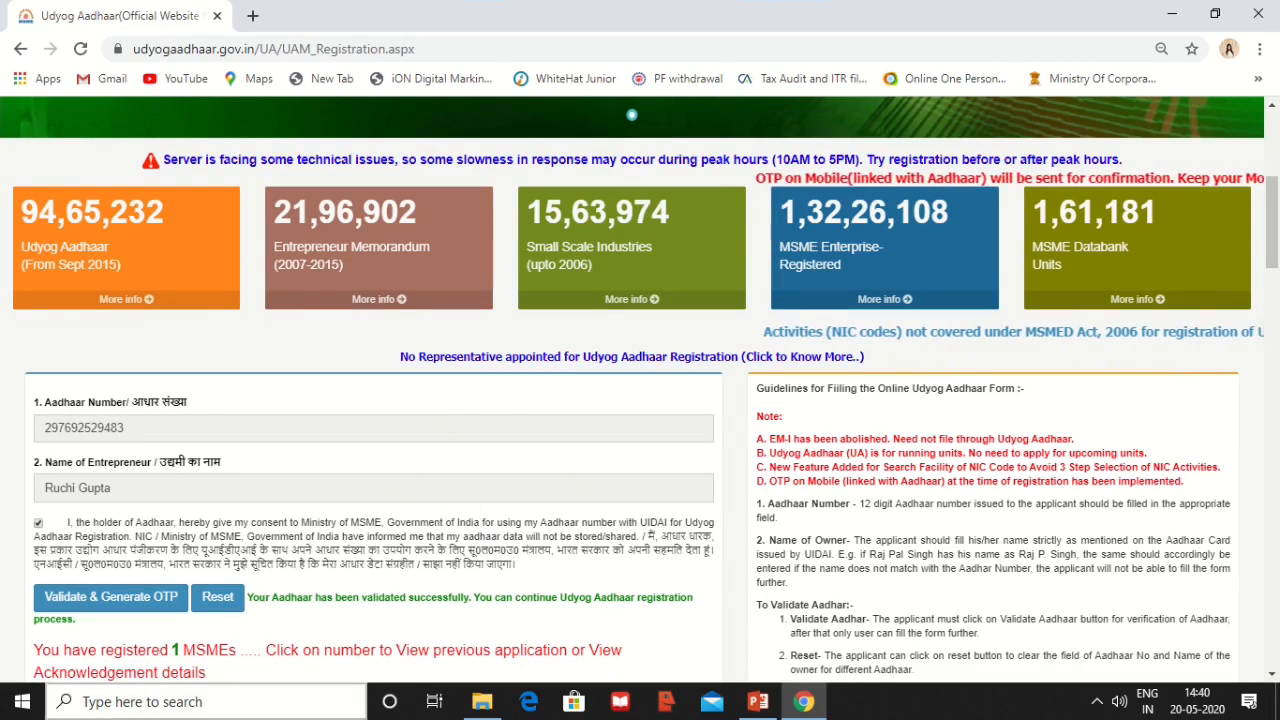
# Step: Set gender to Female and enter 'Ruchi and Associate' as the enterprise name
pyautogui.moveTo(1277, 183); pyautogui.dragTo(1270, 283)
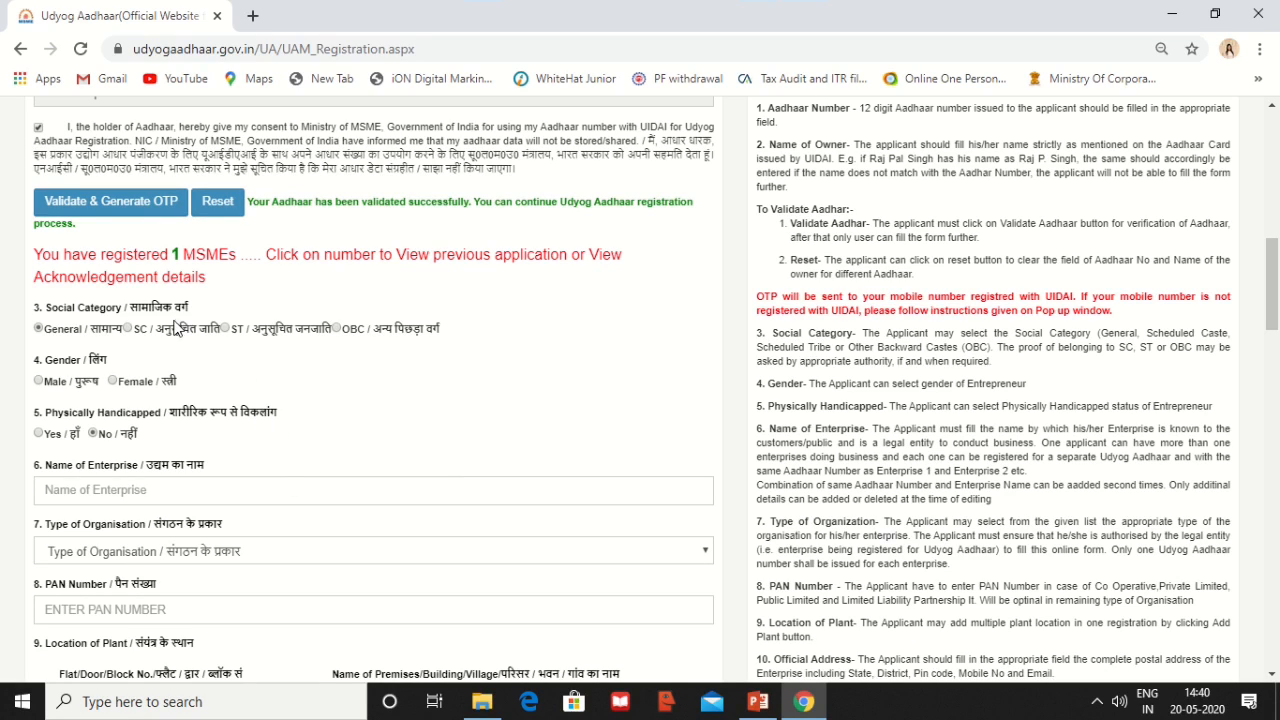
pyautogui.click(113, 381)
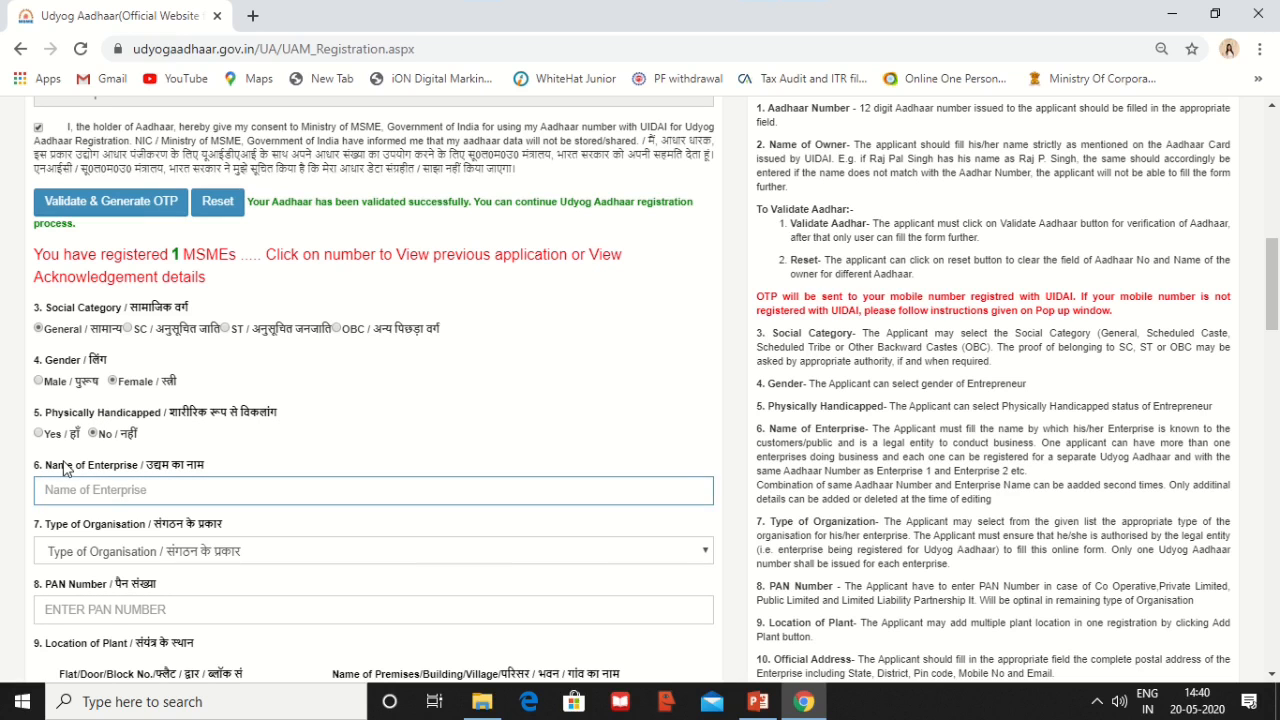
pyautogui.scroll(-5, 65, 470)
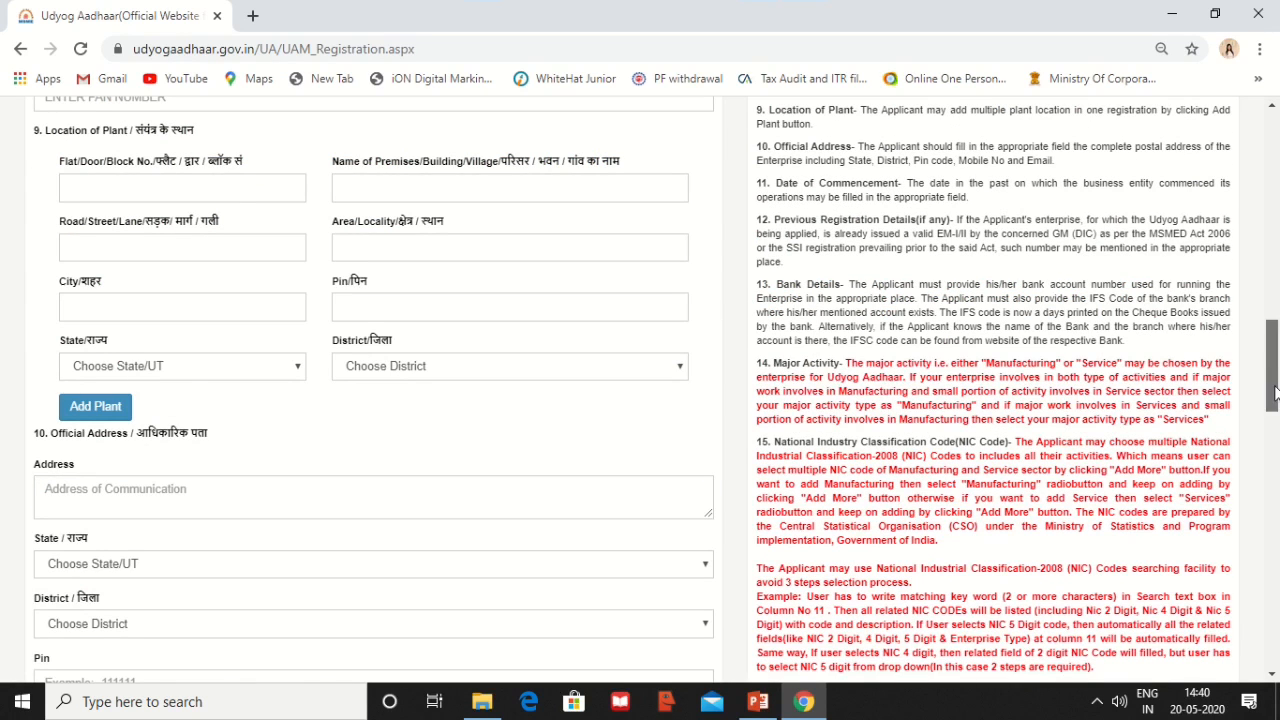
pyautogui.moveTo(1265, 400); pyautogui.dragTo(1266, 300)
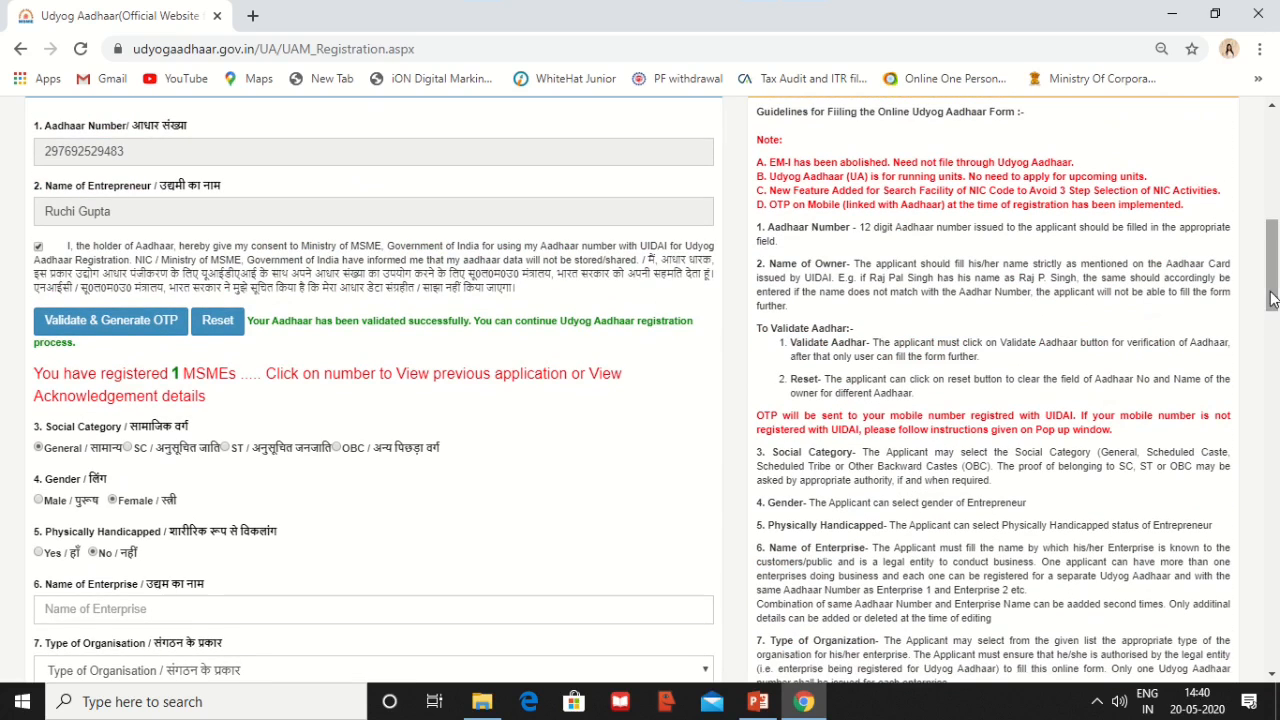
pyautogui.click(55, 606)
pyautogui.write('Ru')
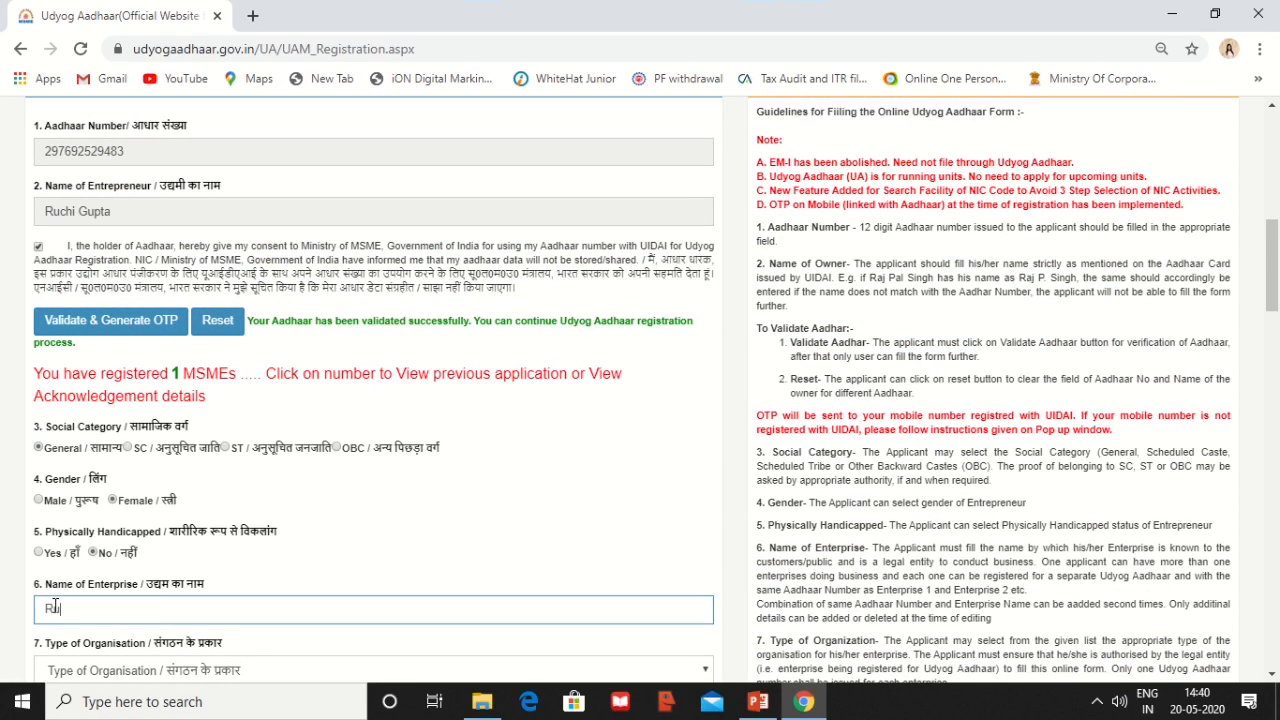
pyautogui.write('chi and Associates')
# Step: Choose '3. Partnership' as the organisation type and enter the PAN number
pyautogui.moveTo(1272, 278); pyautogui.dragTo(1273, 323)
pyautogui.click(243, 436)
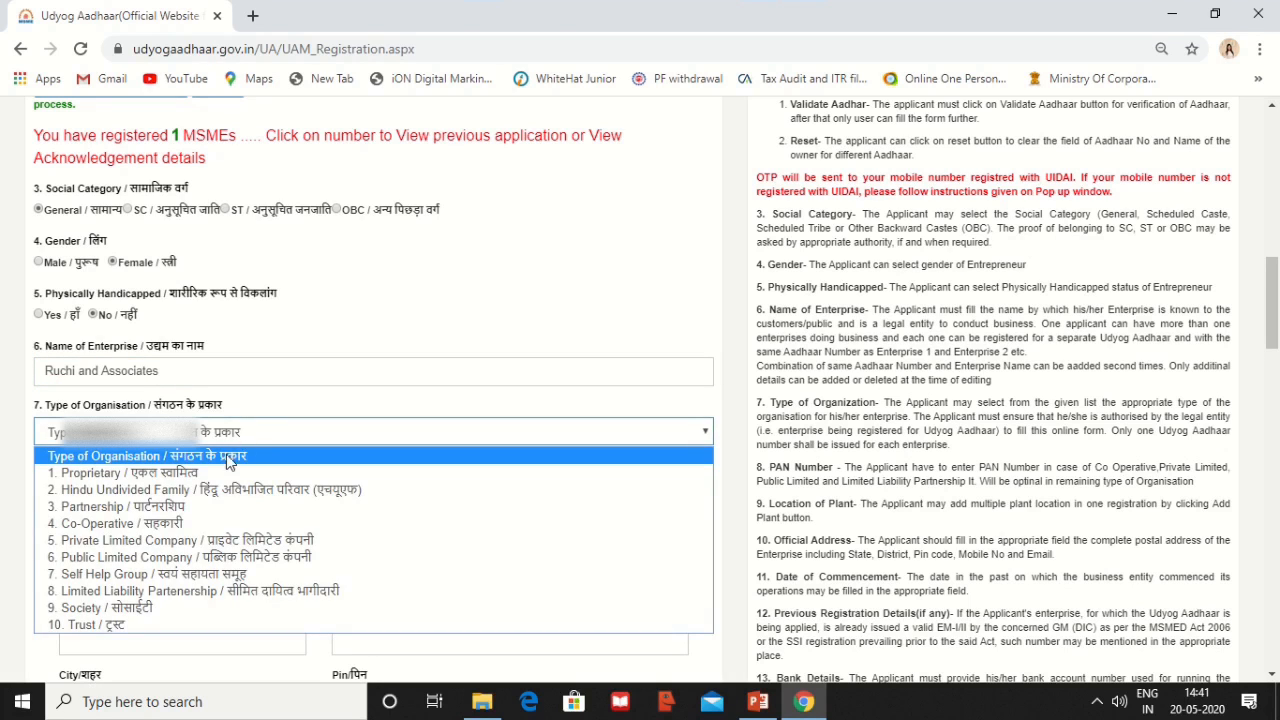
pyautogui.click(228, 460)
pyautogui.click(194, 441)
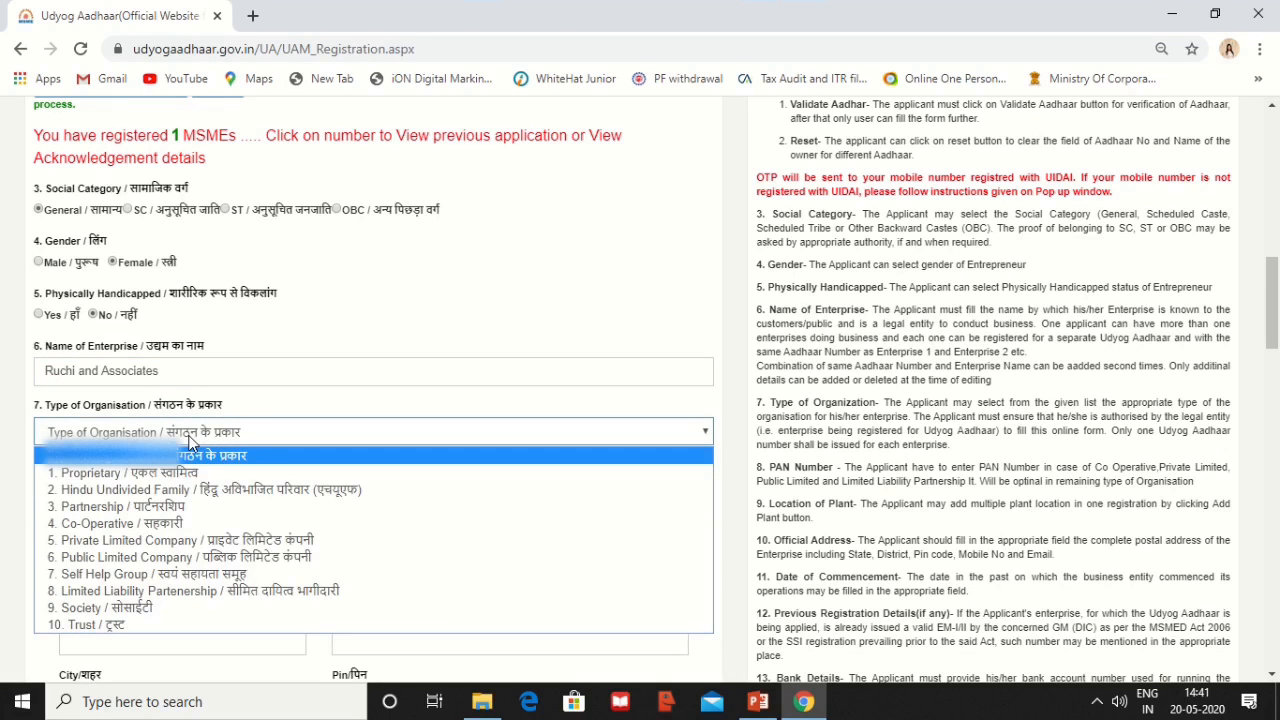
pyautogui.click(127, 507)
pyautogui.click(100, 490)
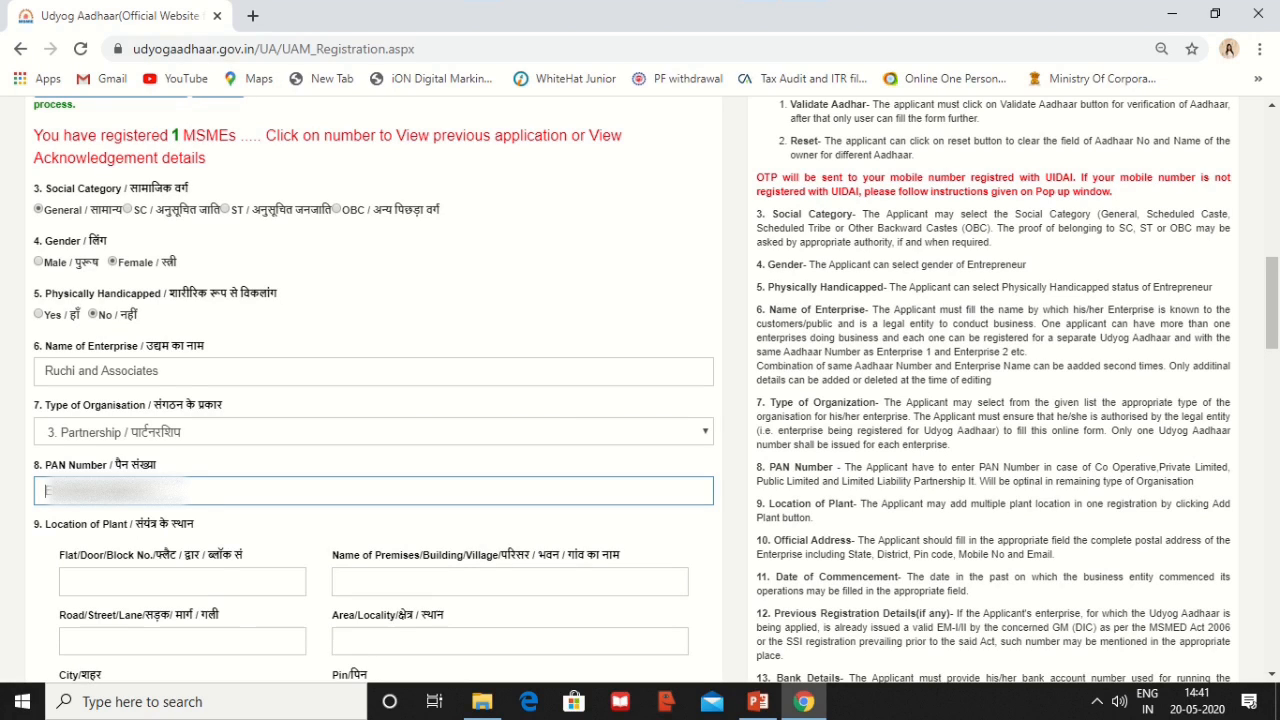
pyautogui.write('AAAA')
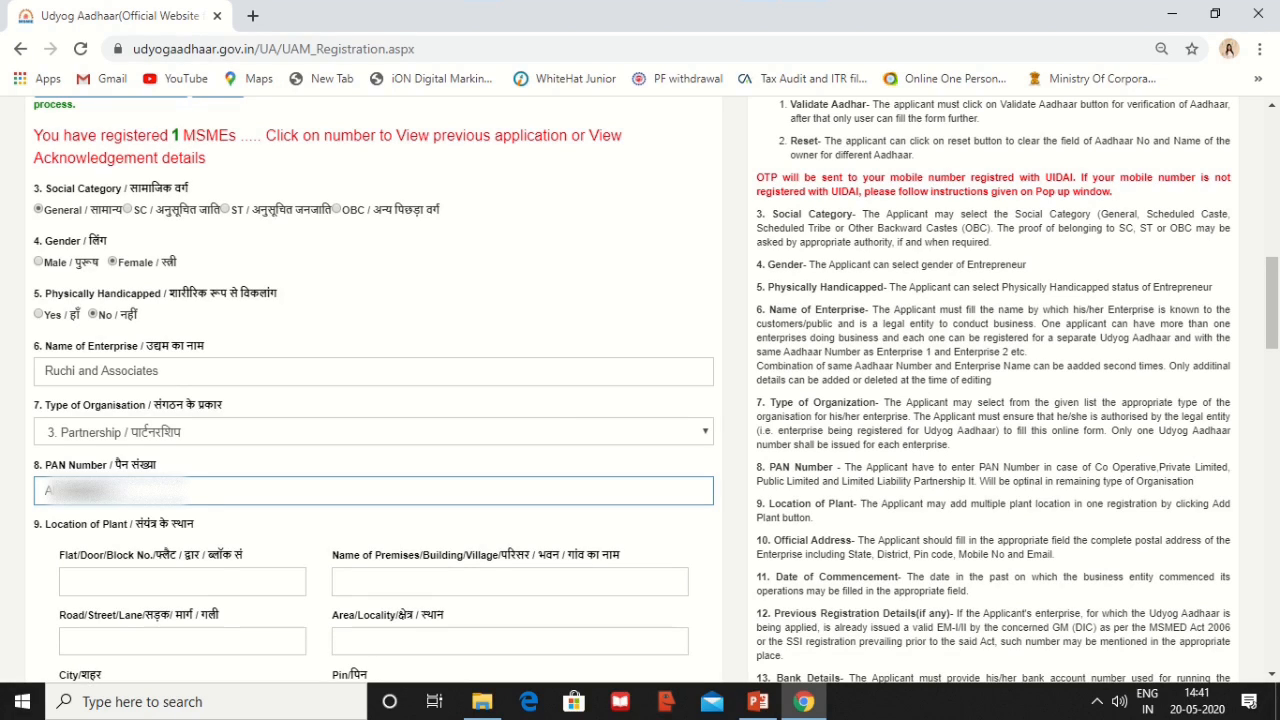
pyautogui.write('123')
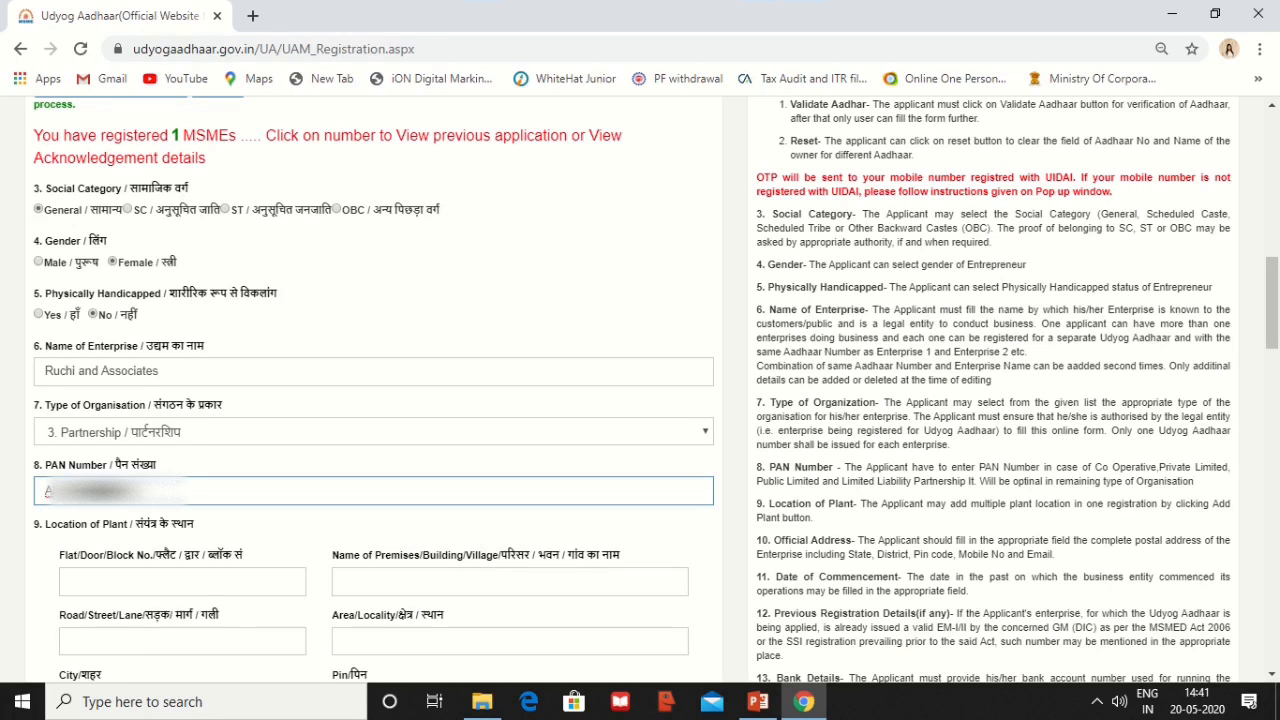
# Step: Fill in the plant's flat/door number, premises name, road/street and area/locality fields
pyautogui.click(113, 578)
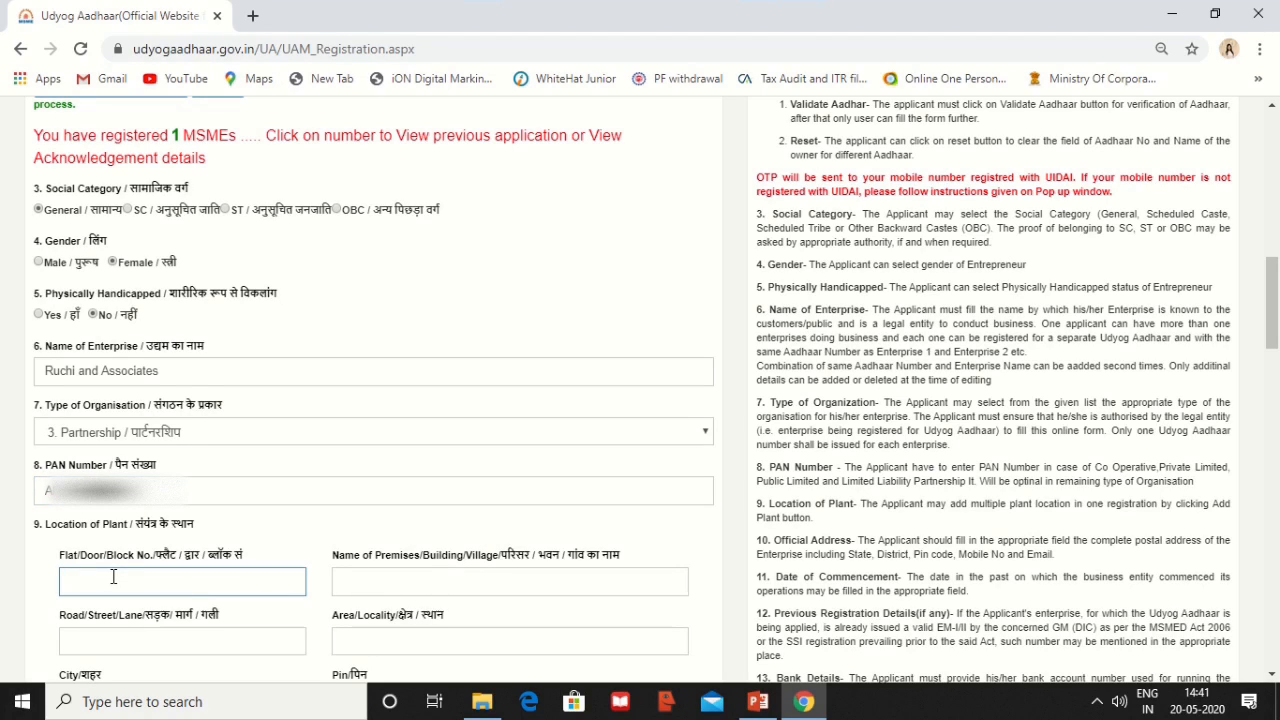
pyautogui.click(548, 587)
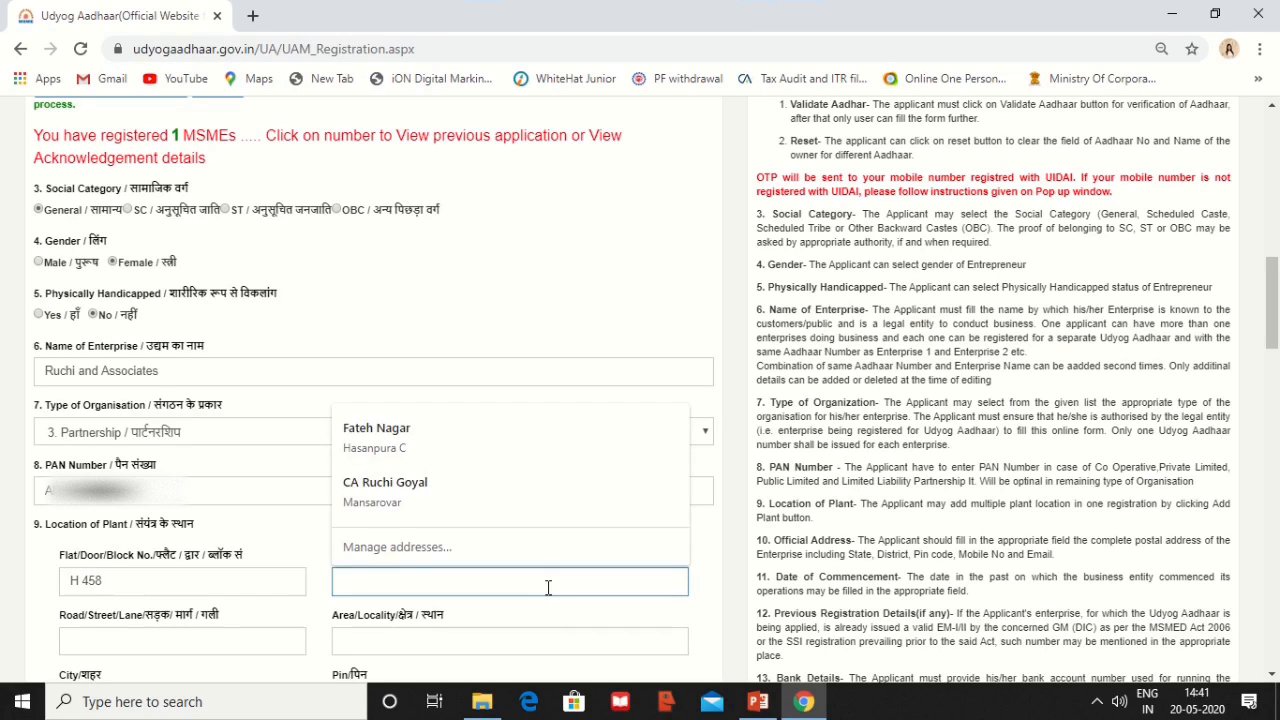
pyautogui.write('C')
pyautogui.press('BackSpace')
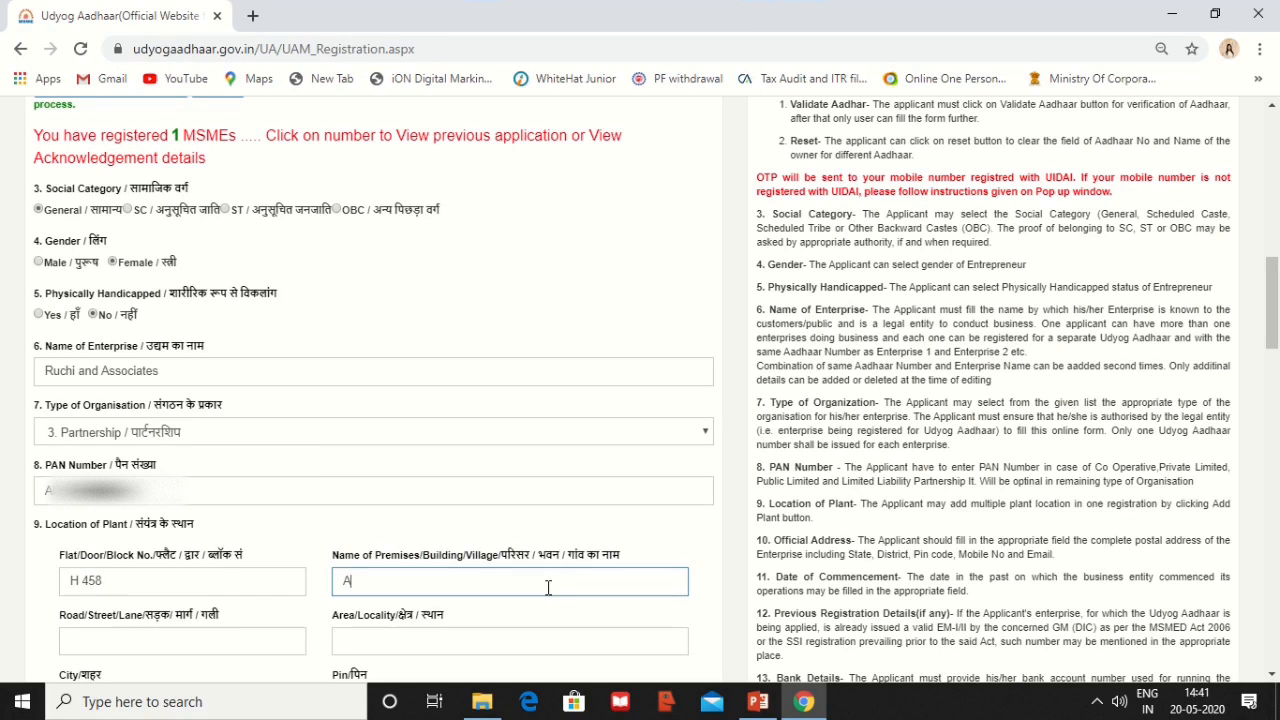
pyautogui.moveTo(426, 612); pyautogui.dragTo(238, 655)
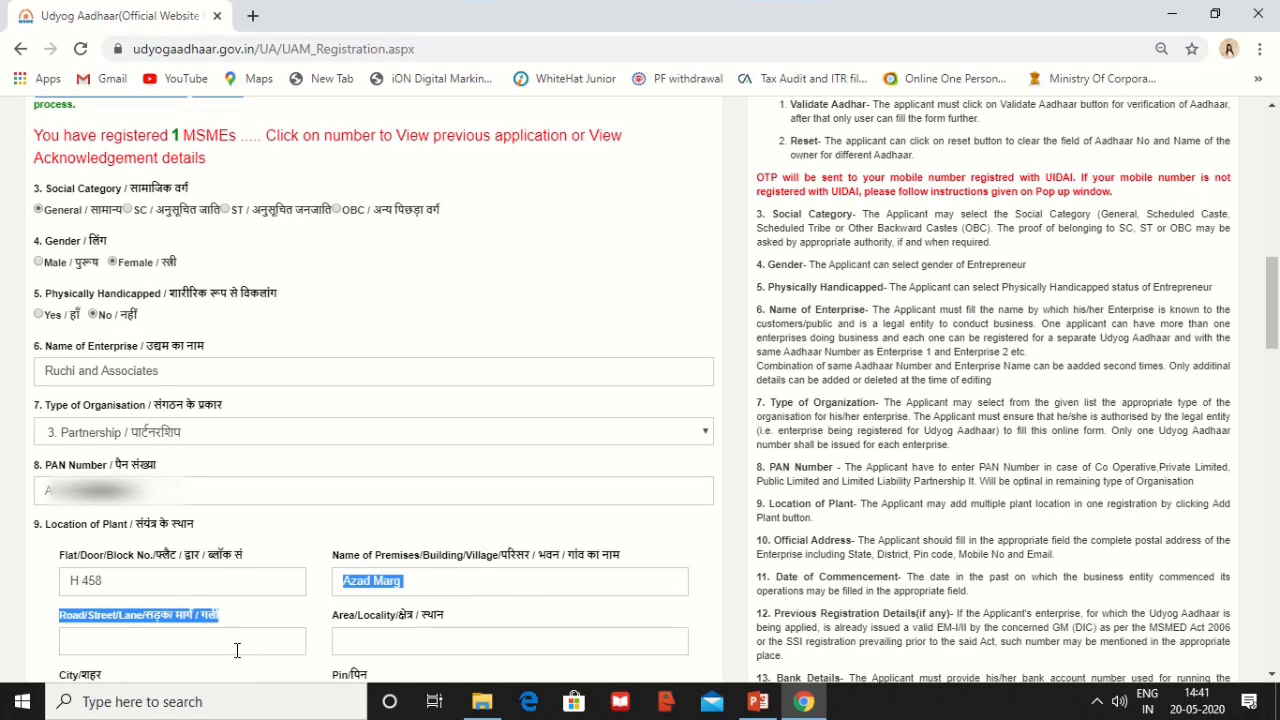
pyautogui.click(237, 650)
pyautogui.write('C Scheme')
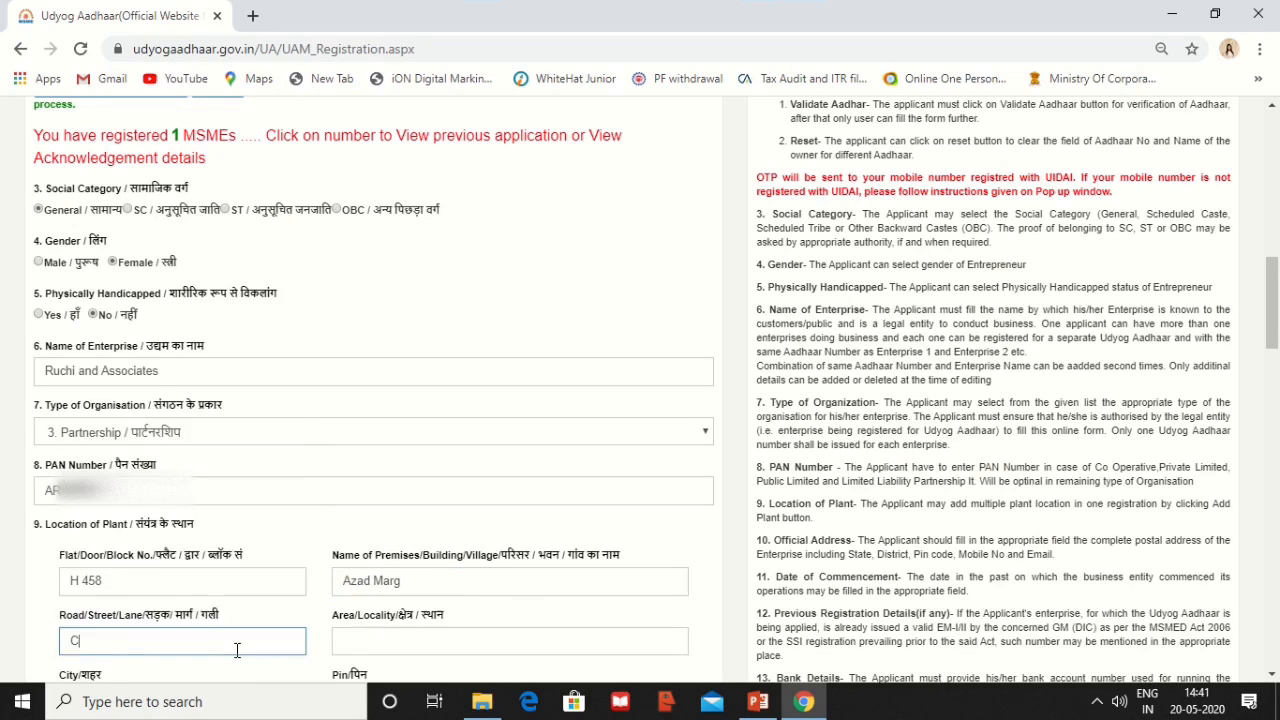
pyautogui.click(601, 645)
pyautogui.write('Jaipur')
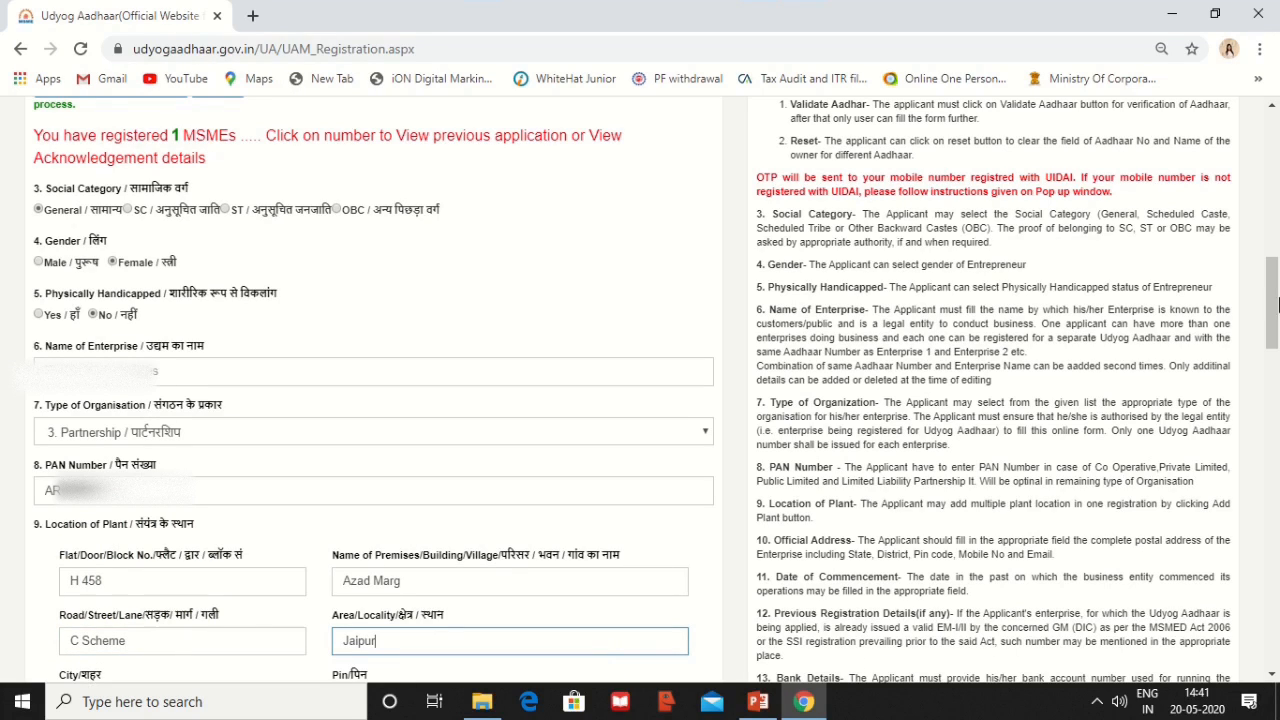
pyautogui.scroll(-4, 1275, 275)
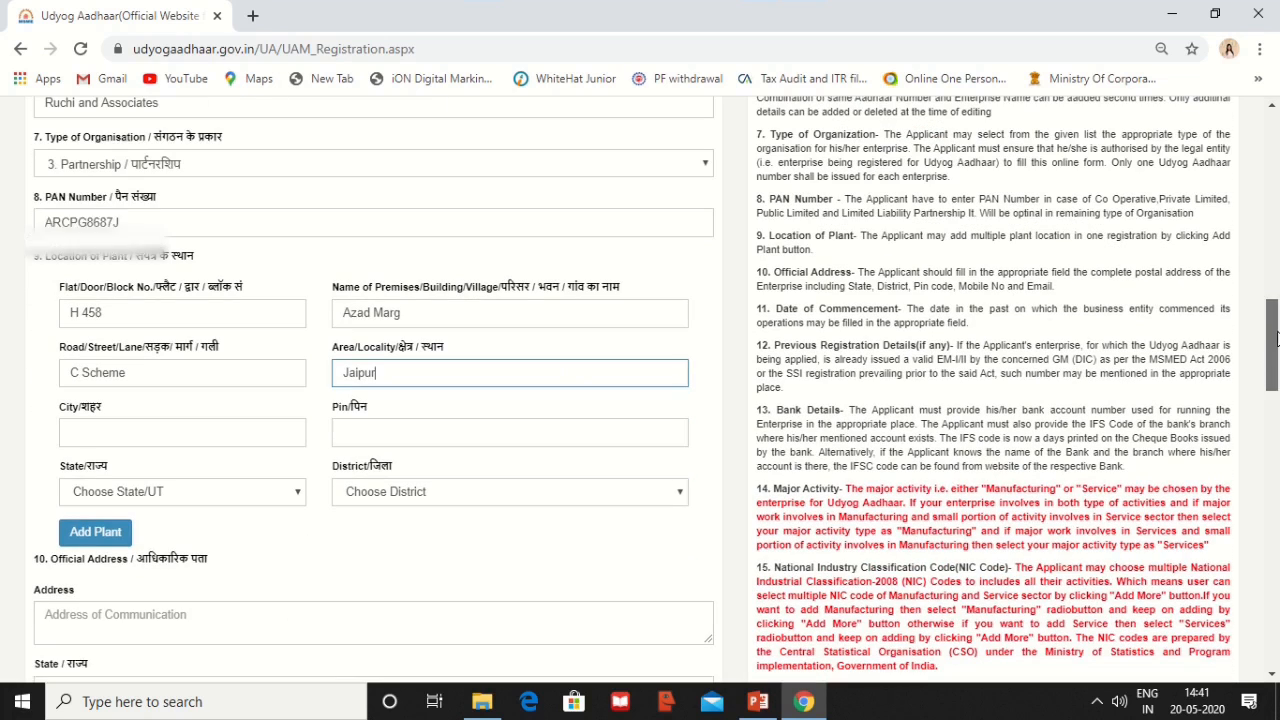
# Step: Enter Jaipur as the plant's city and 302002 as its pin code
pyautogui.click(288, 424)
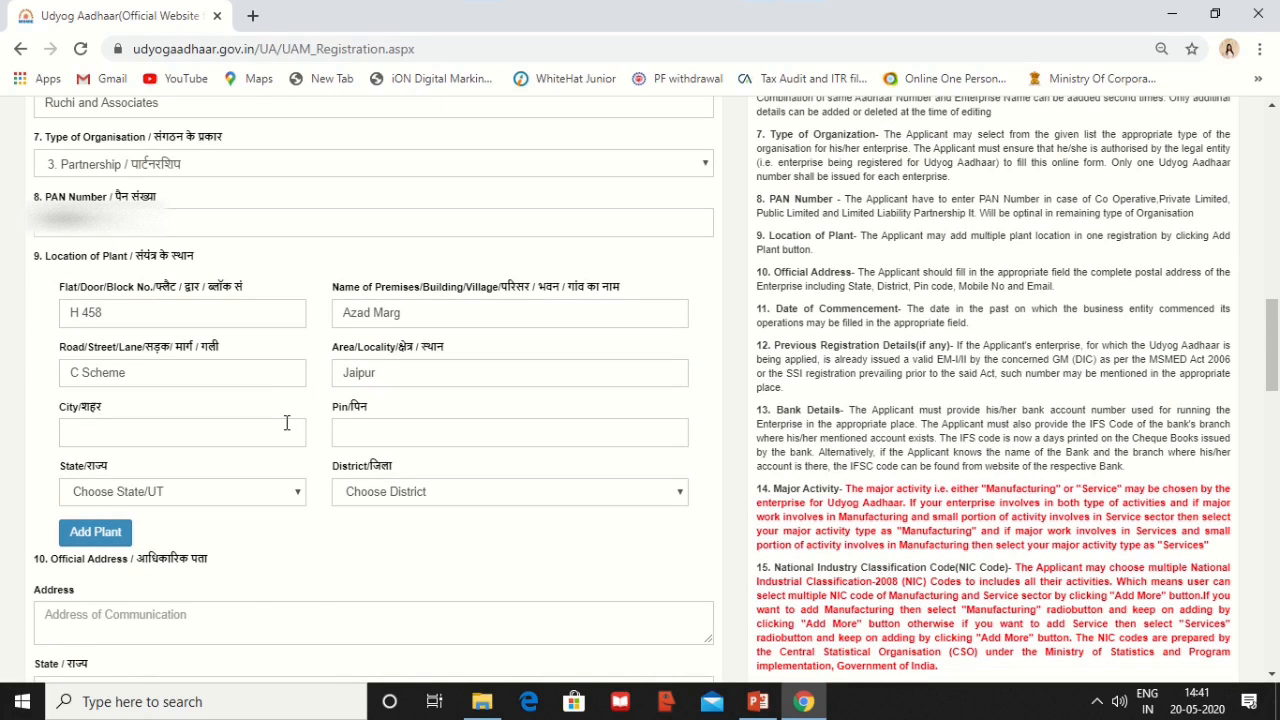
pyautogui.write('Jap')
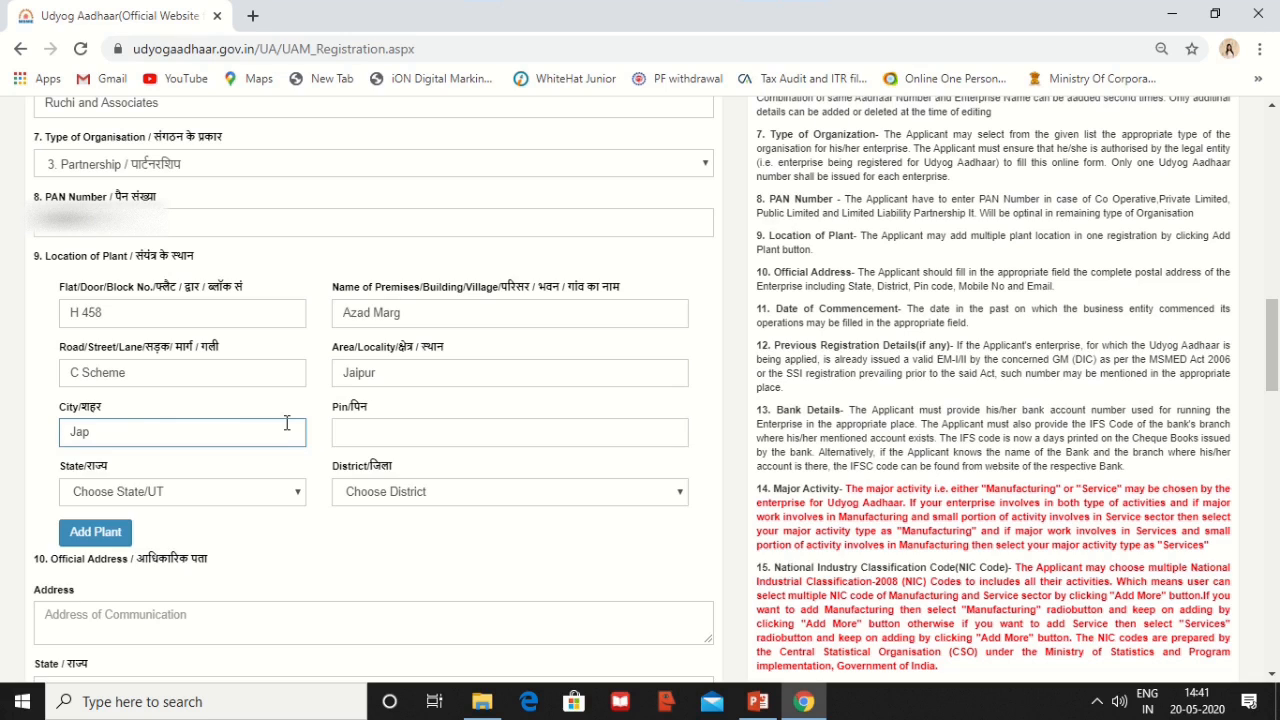
pyautogui.press('BackSpace')
pyautogui.write('ipur')
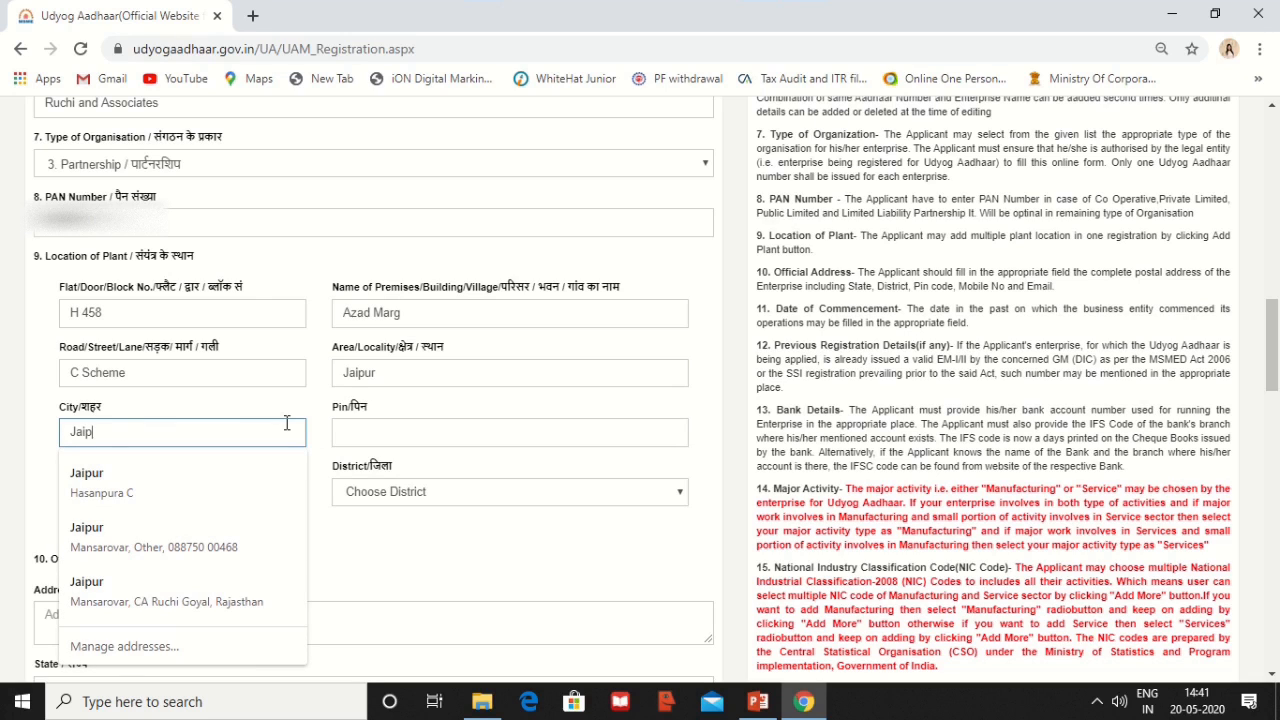
pyautogui.click(385, 428)
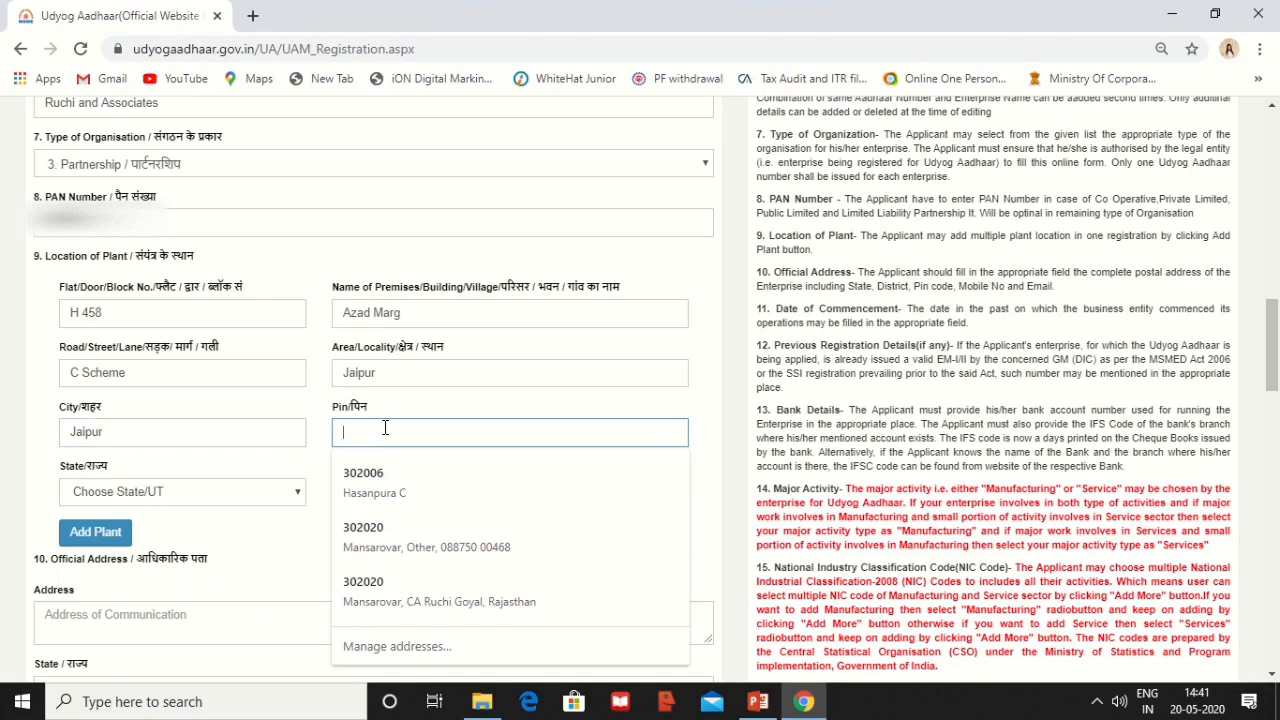
pyautogui.write('30200')
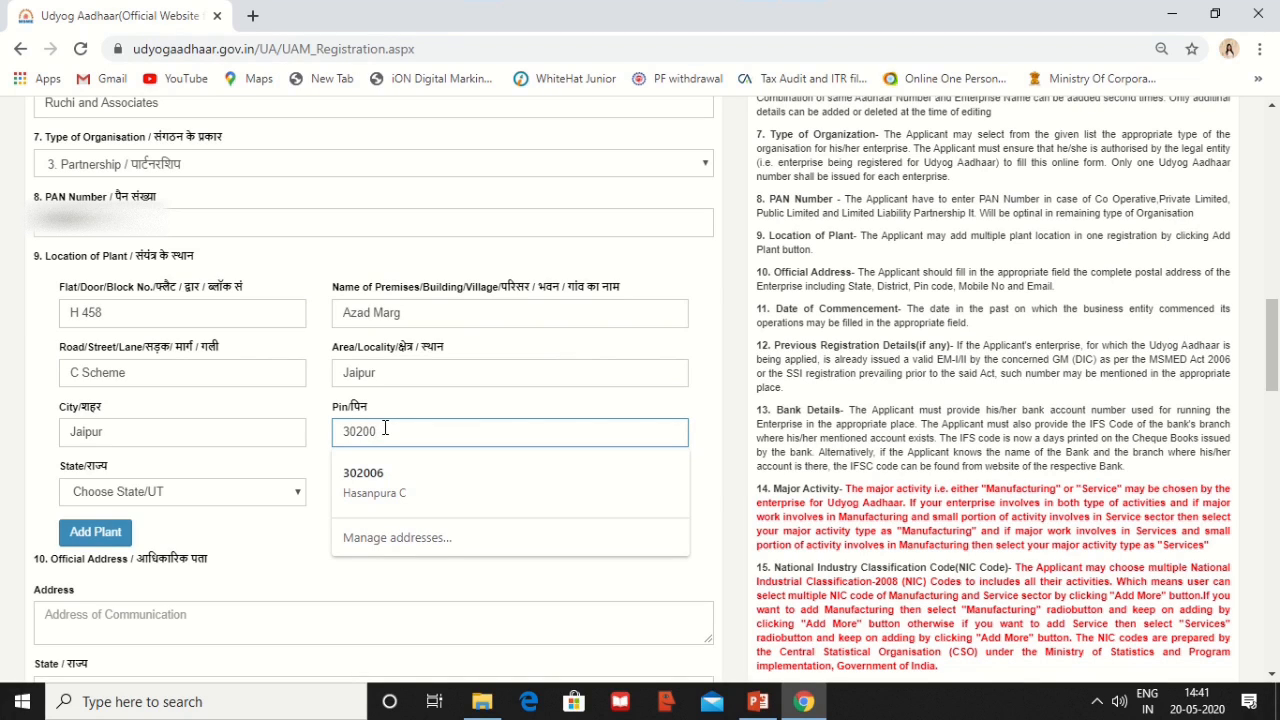
pyautogui.write('2')
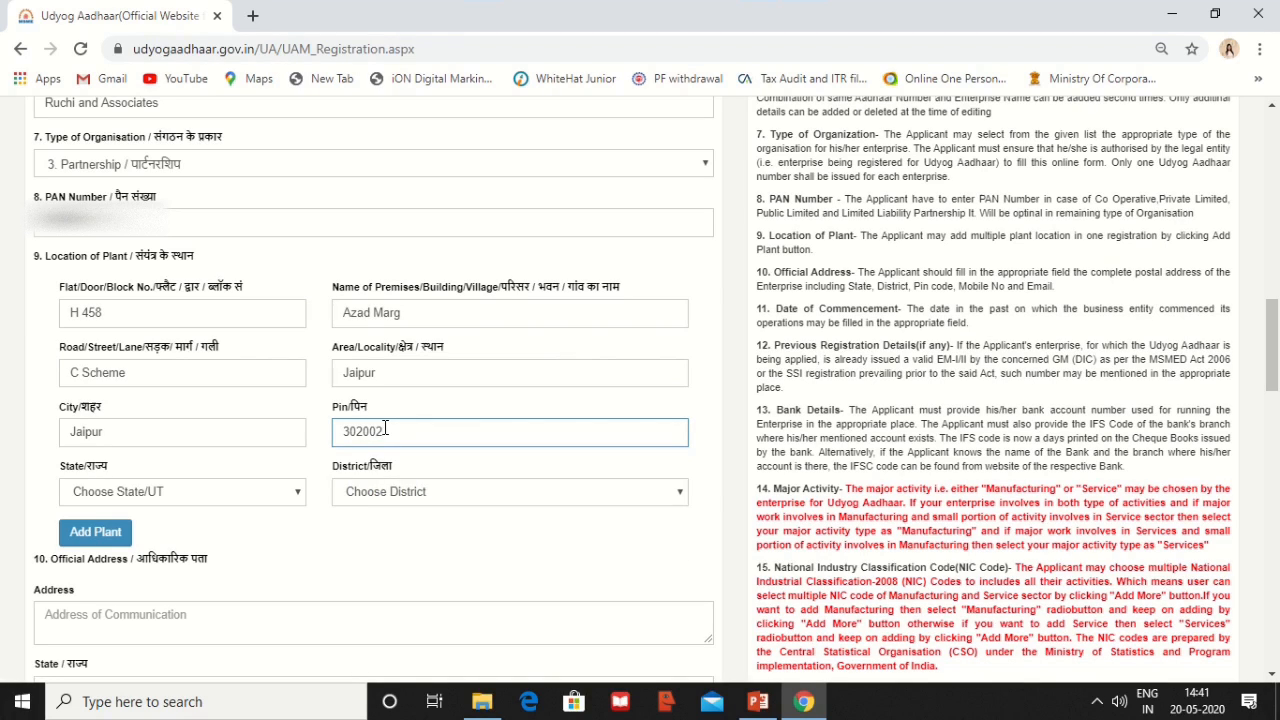
# Step: Choose state Rajasthan and district Jaipur for the plant and add it as plant 1
pyautogui.click(270, 495)
pyautogui.scroll(-1, 248, 475)
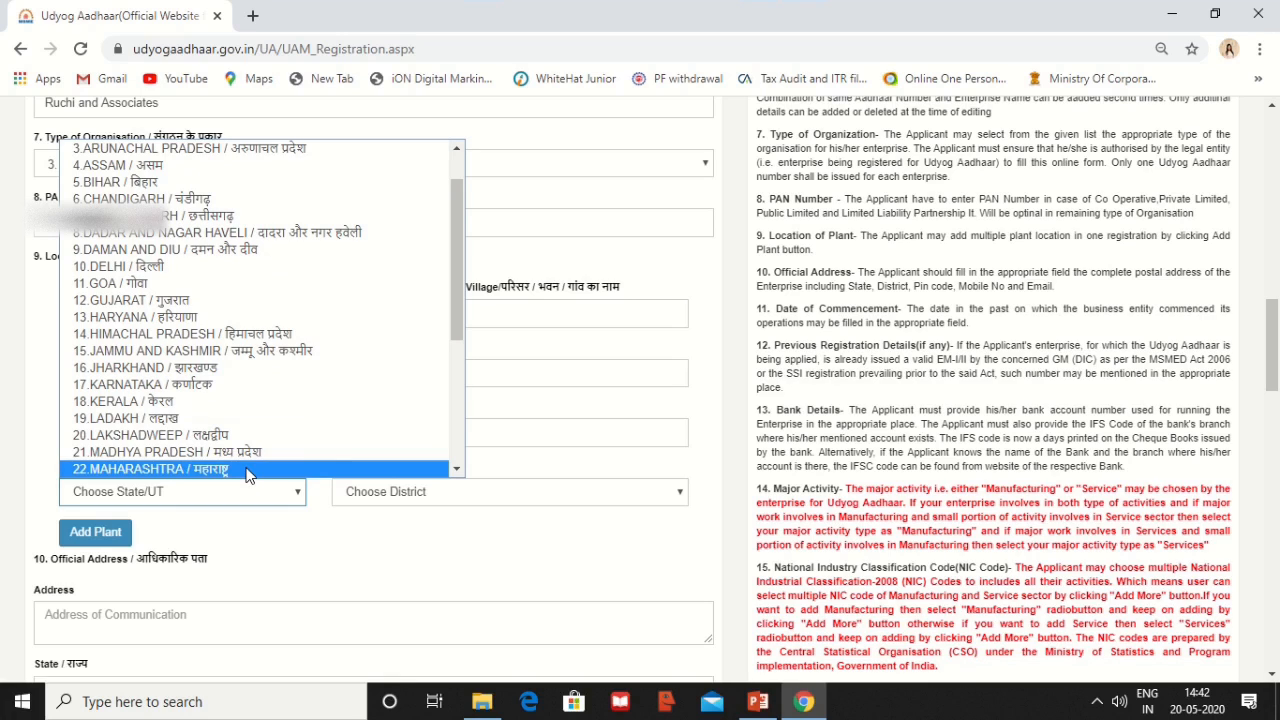
pyautogui.scroll(-3, 248, 475)
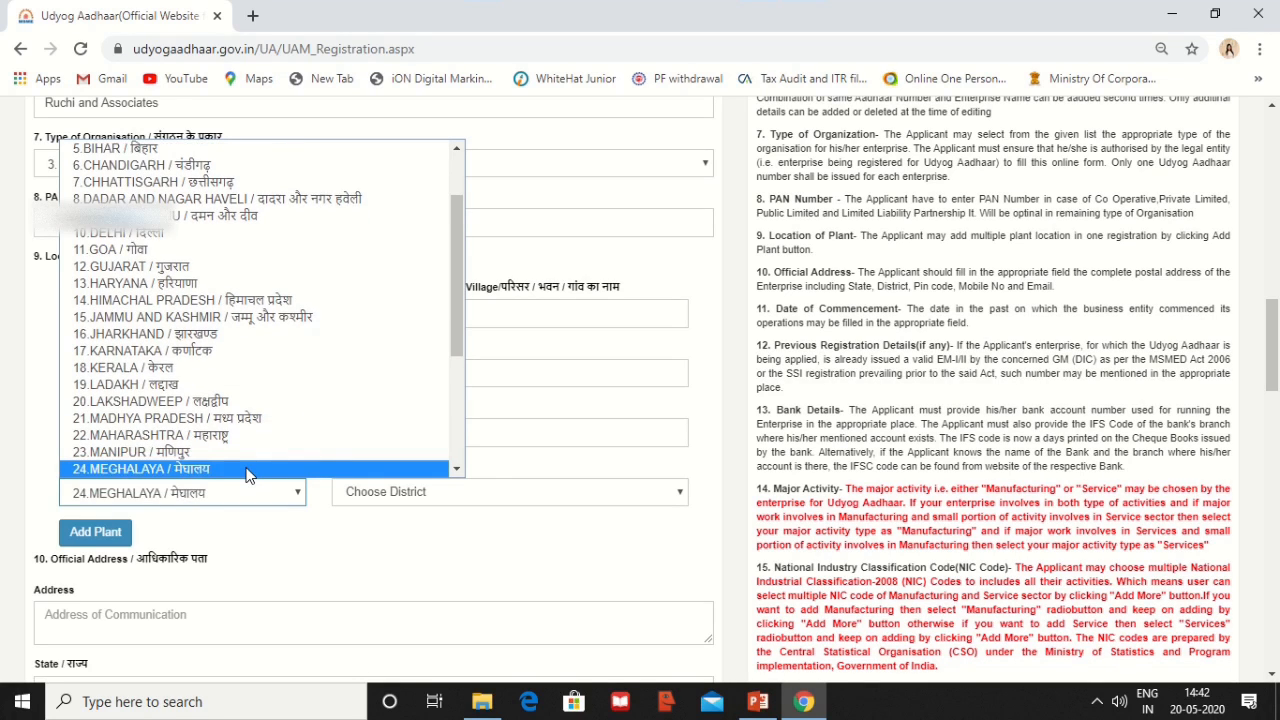
pyautogui.scroll(-1, 248, 475)
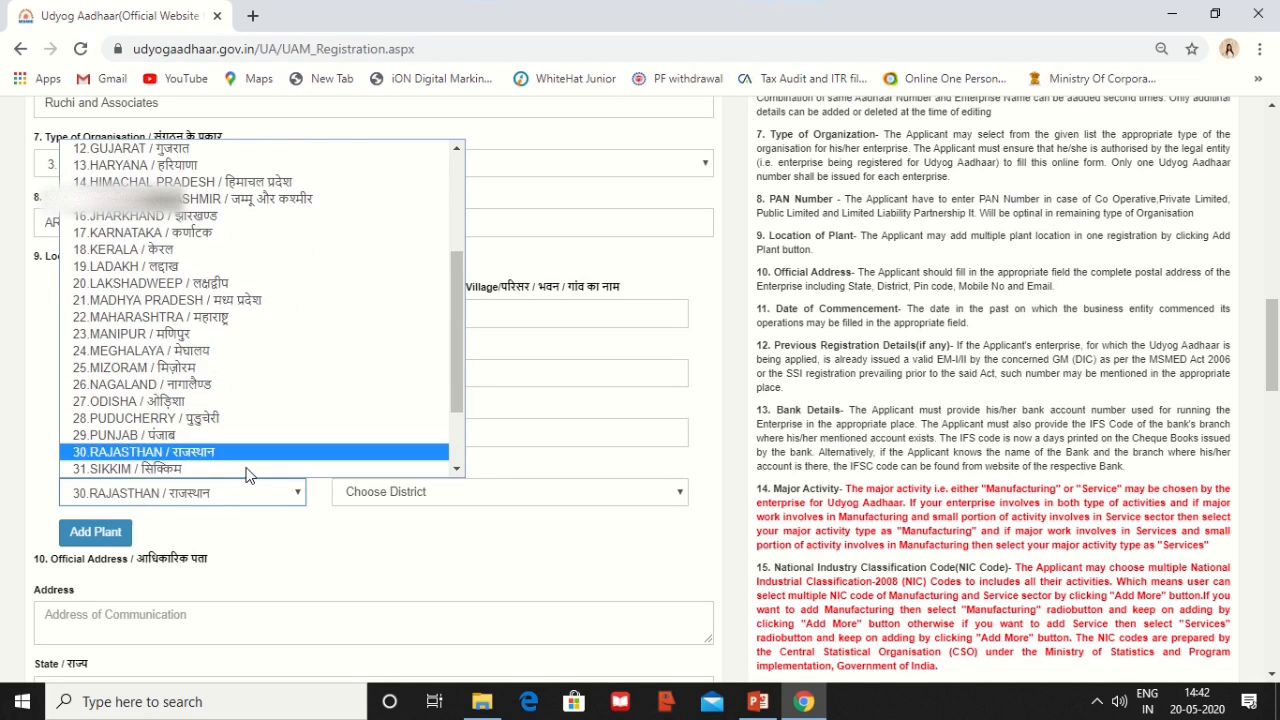
pyautogui.click(248, 470)
pyautogui.click(368, 490)
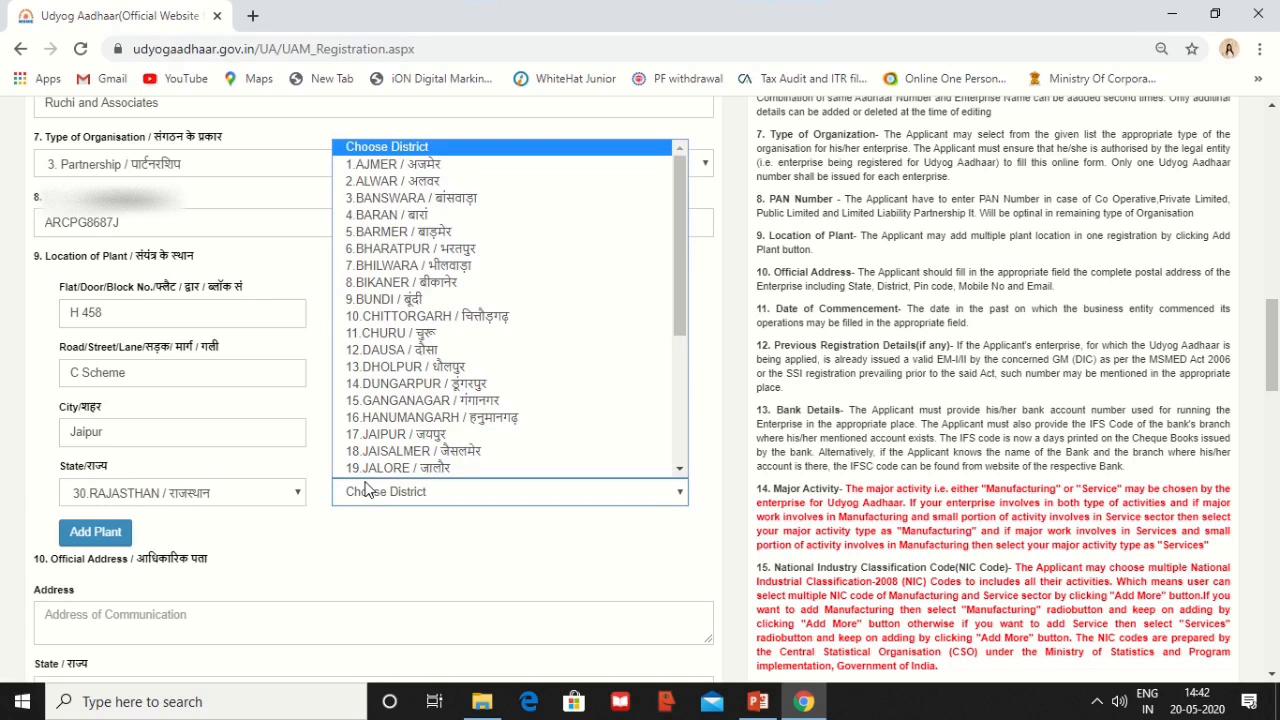
pyautogui.click(372, 418)
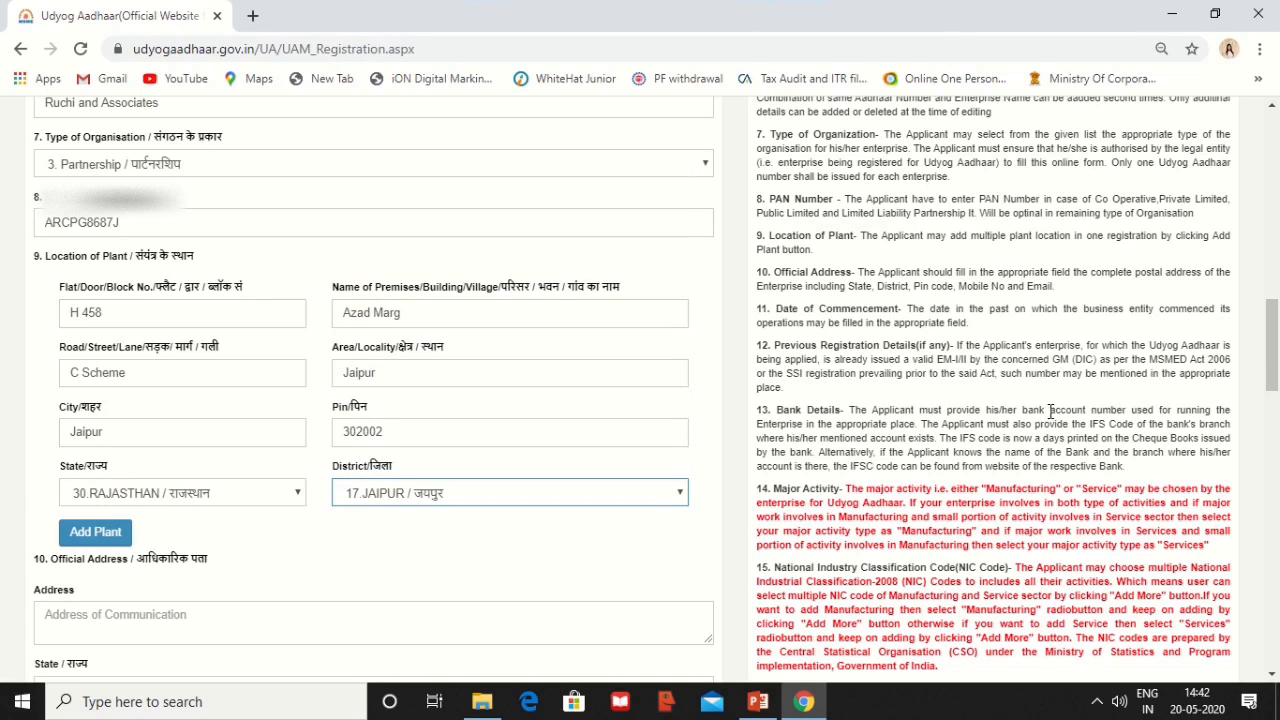
pyautogui.moveTo(1275, 350); pyautogui.dragTo(1275, 365)
pyautogui.scroll(-1, 1277, 365)
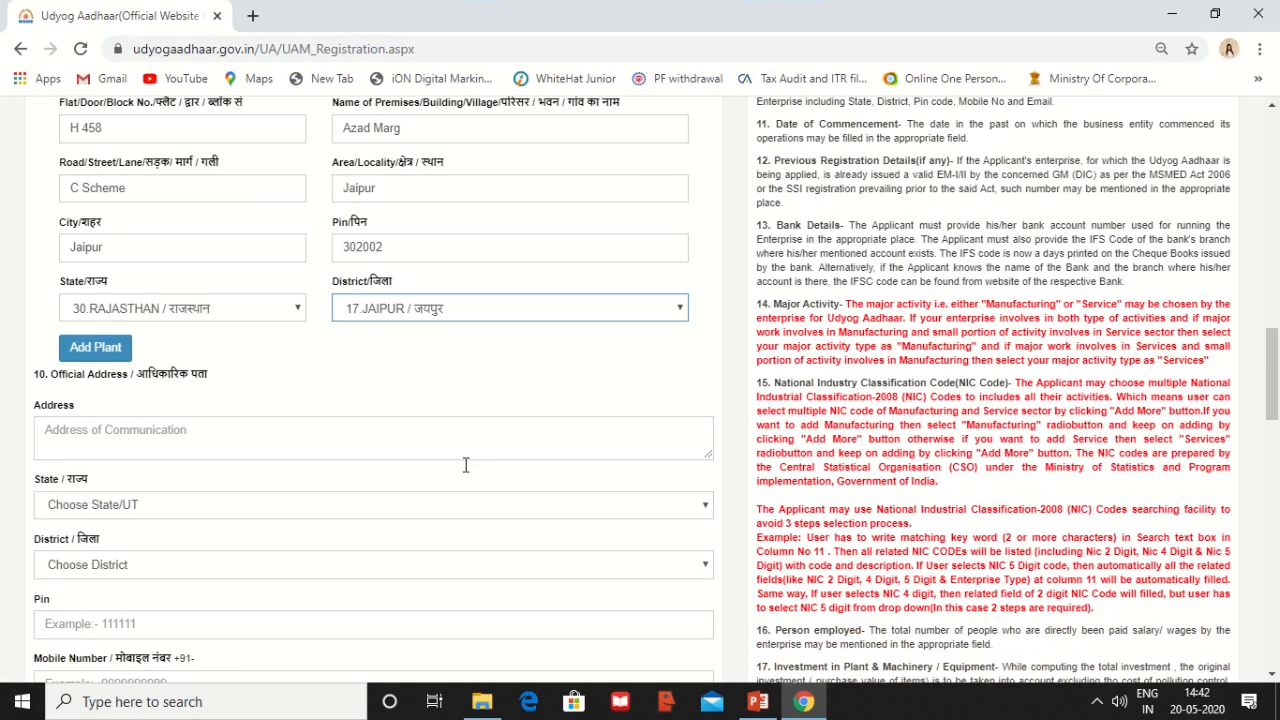
pyautogui.click(99, 358)
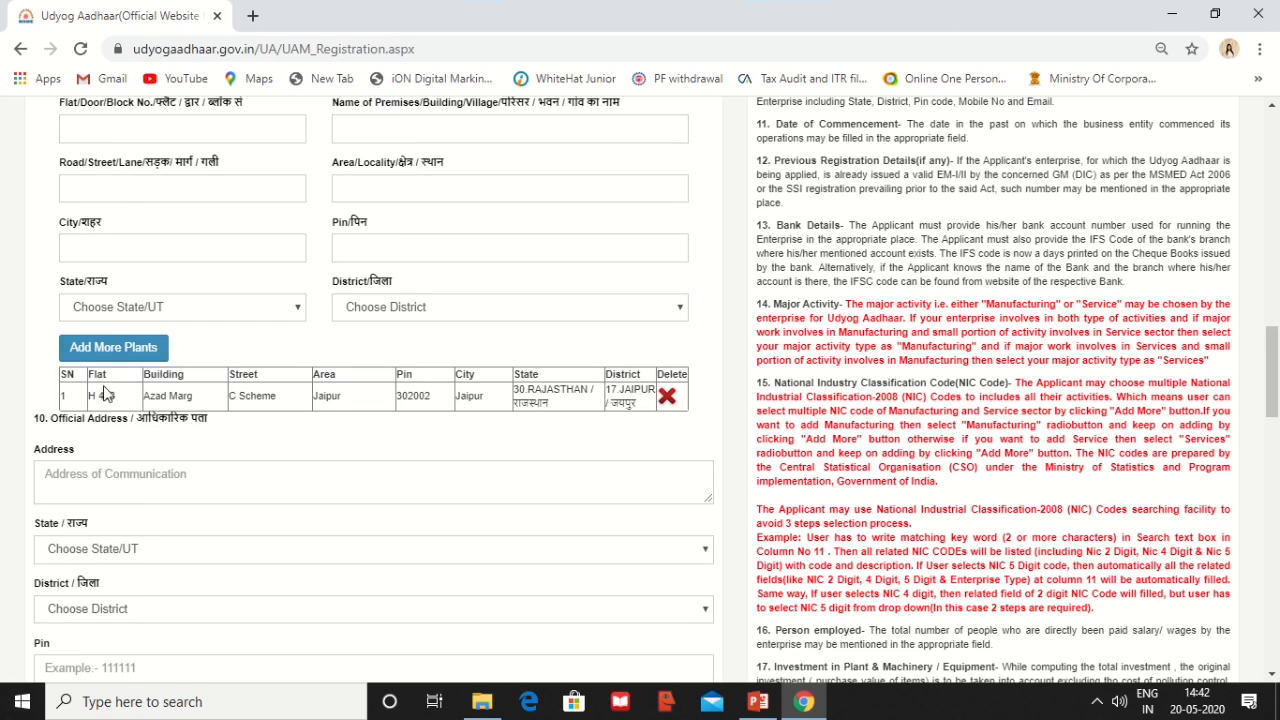
pyautogui.click(271, 484)
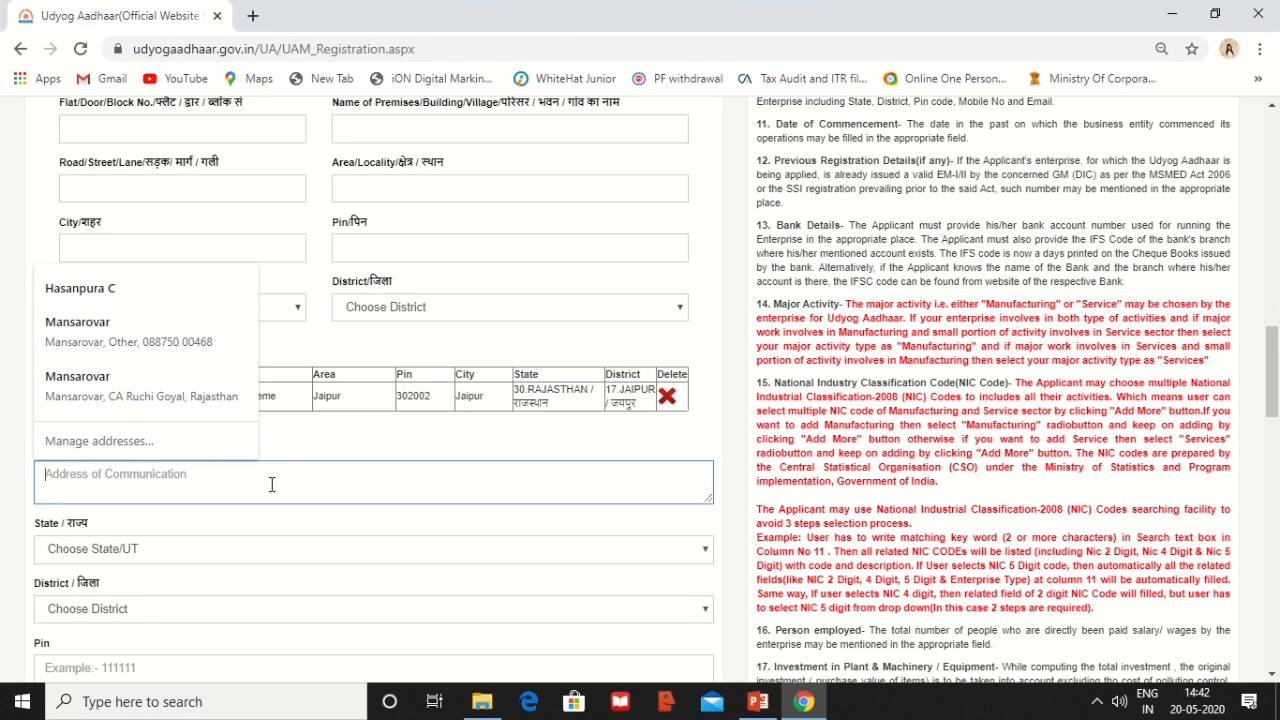
# Step: Type the official address line into the Address box, correcting the spelling of Jaipur
pyautogui.click(386, 428)
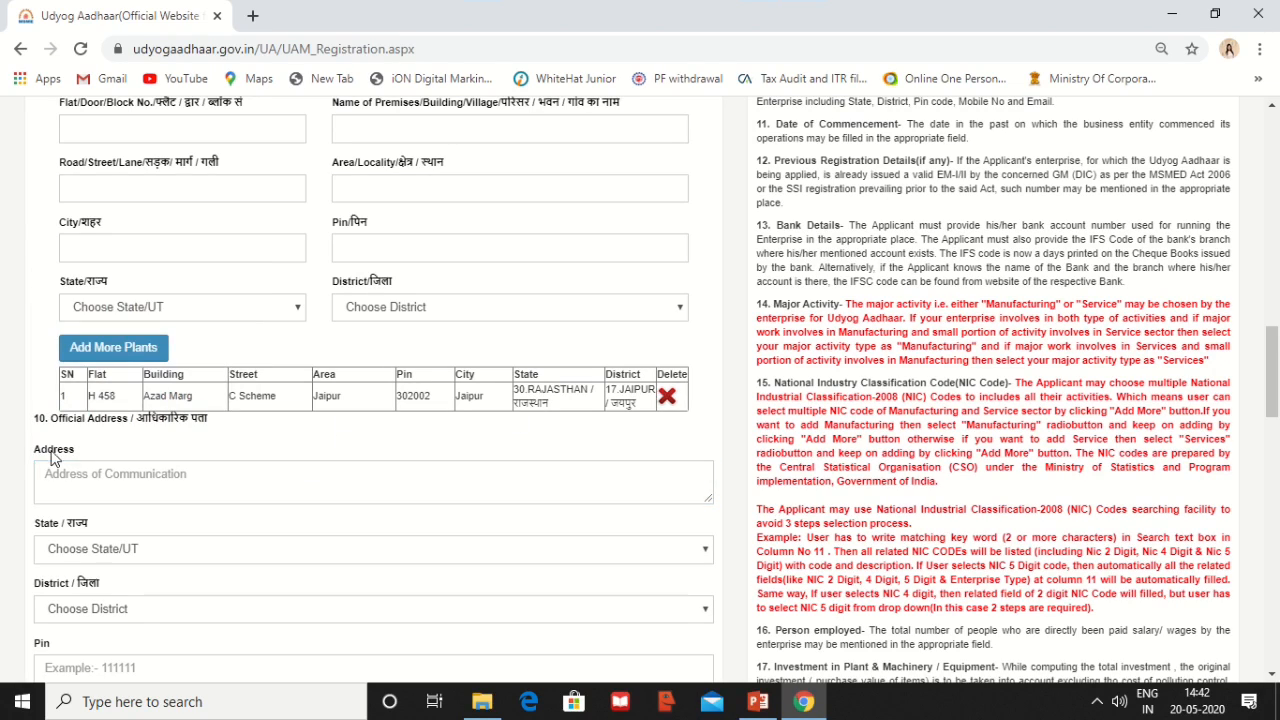
pyautogui.click(125, 474)
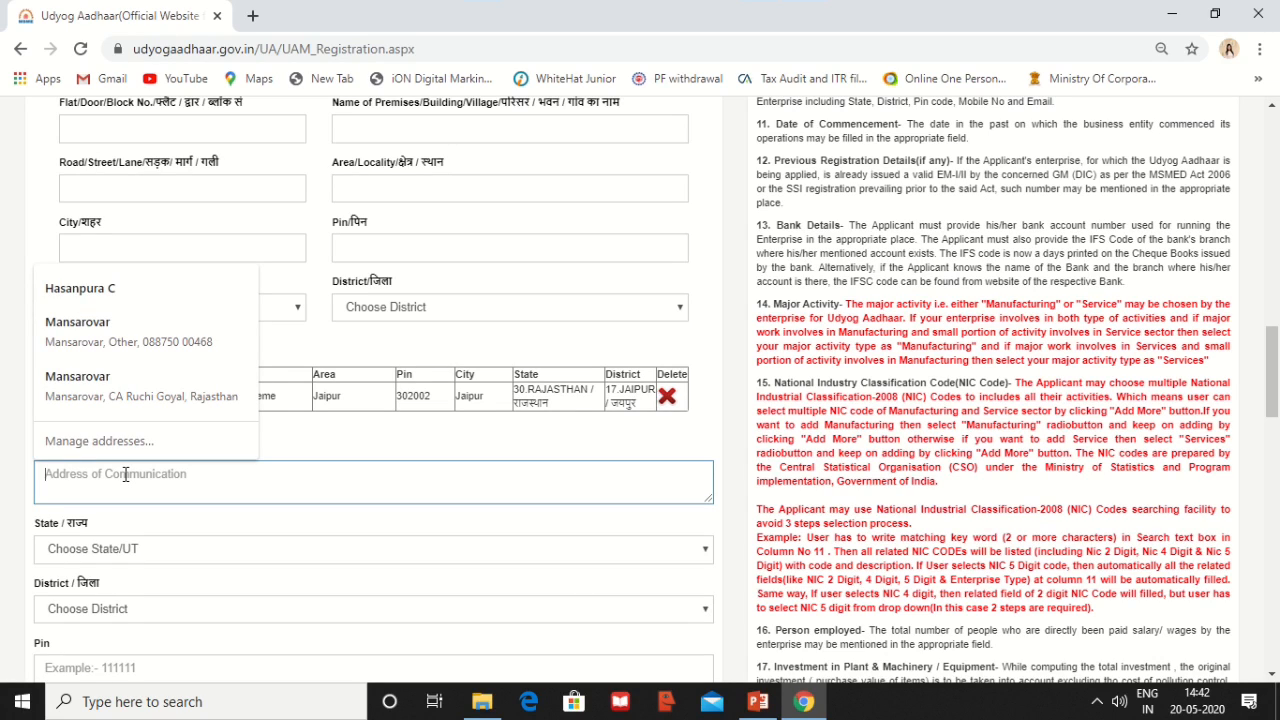
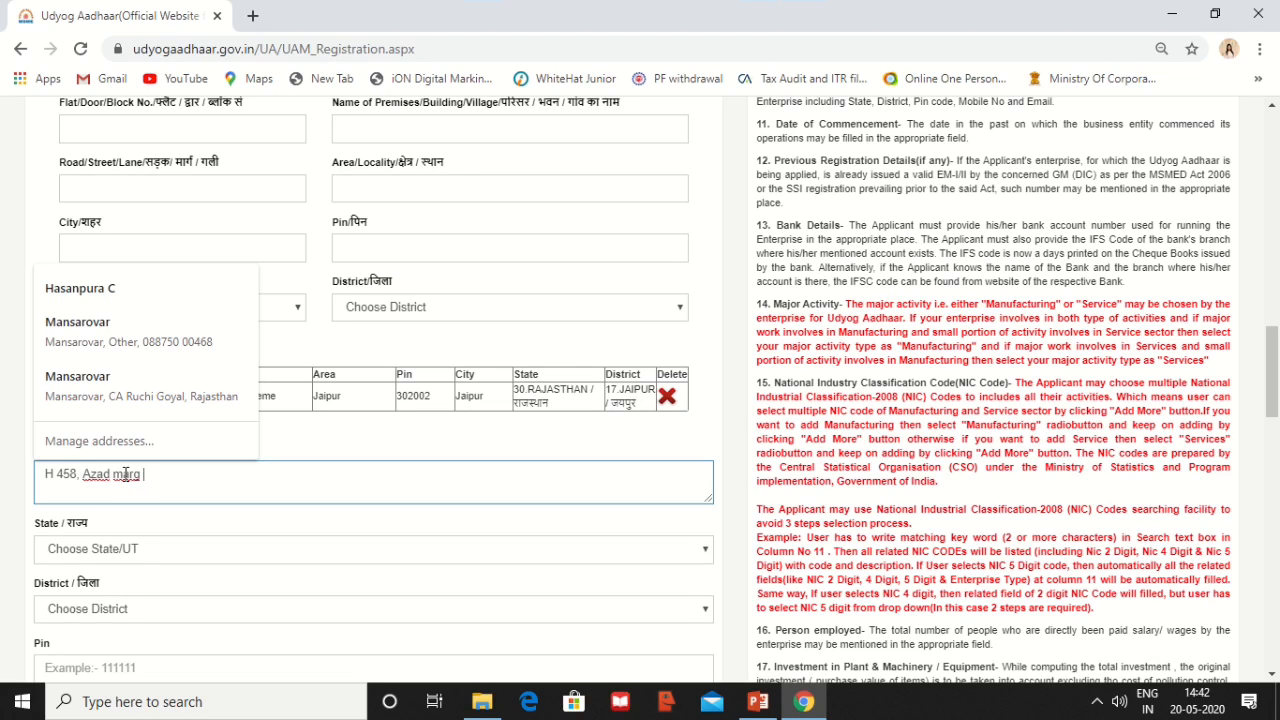
# Step: Set the official address state to 30.RAJASTHAN and district to 17.JAIPUR
pyautogui.click(115, 550)
pyautogui.scroll(-1, 104, 512)
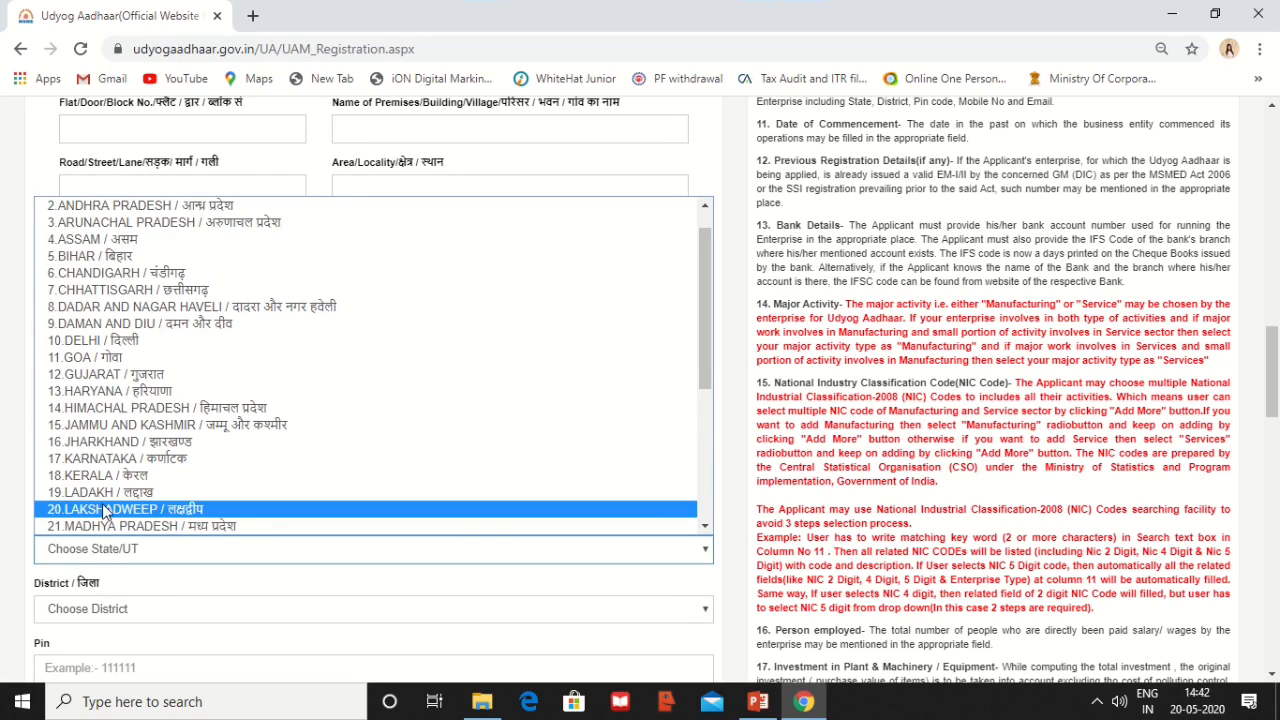
pyautogui.press('Down')
pyautogui.press('Down')
pyautogui.press('Down')
pyautogui.press('Down')
pyautogui.press('Down')
pyautogui.press('Down')
pyautogui.press('Down')
pyautogui.press('Down')
pyautogui.press('Down')
pyautogui.press('Down')
pyautogui.press('Down')
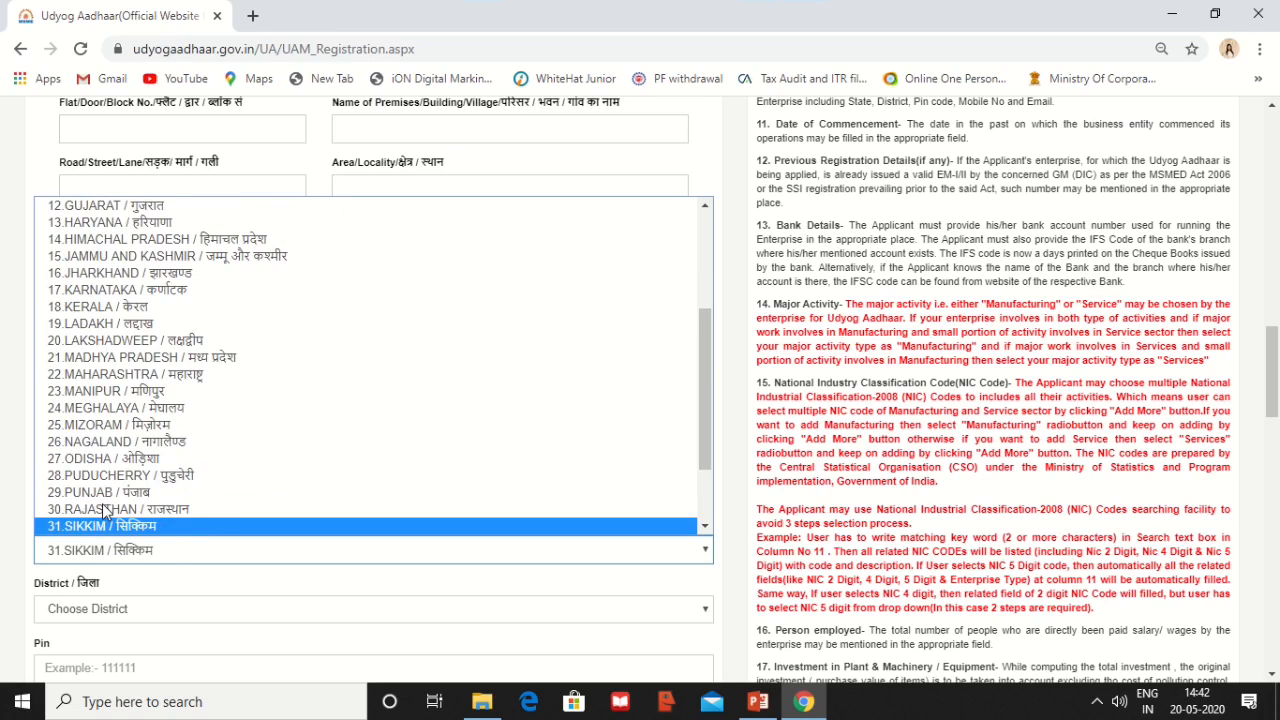
pyautogui.click(104, 511)
pyautogui.click(120, 609)
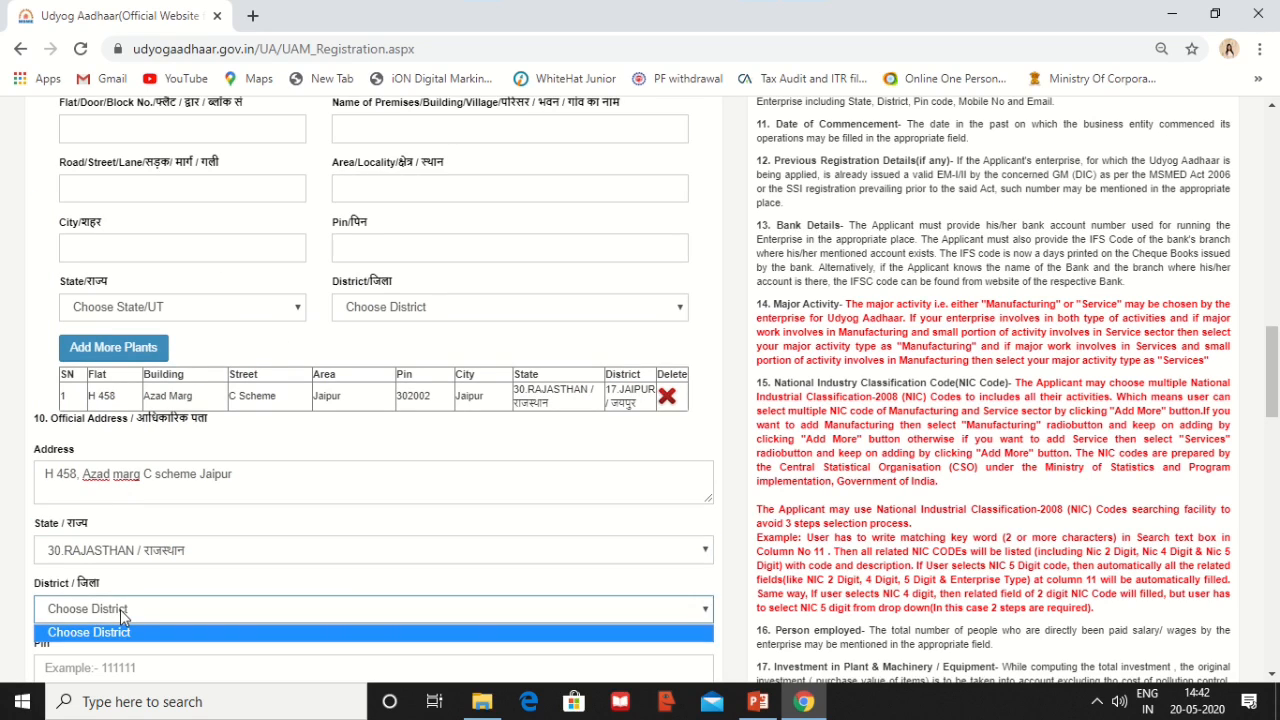
pyautogui.click(166, 609)
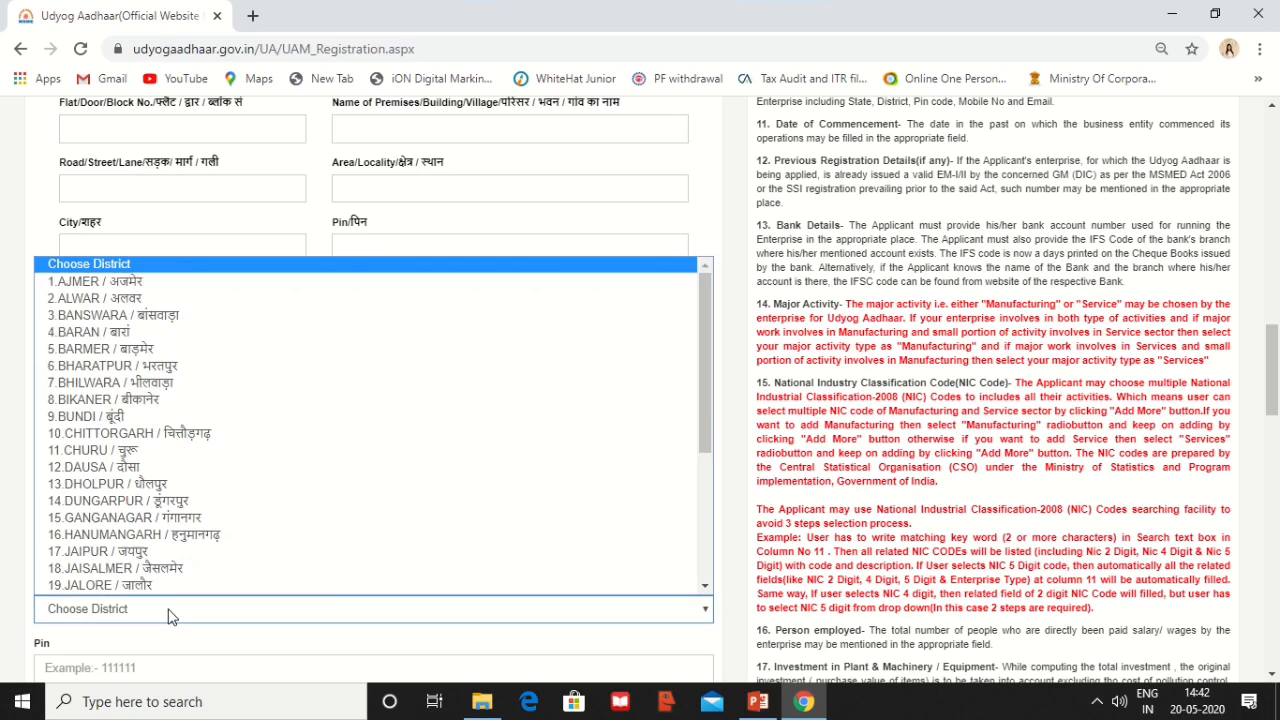
pyautogui.scroll(-1, 140, 570)
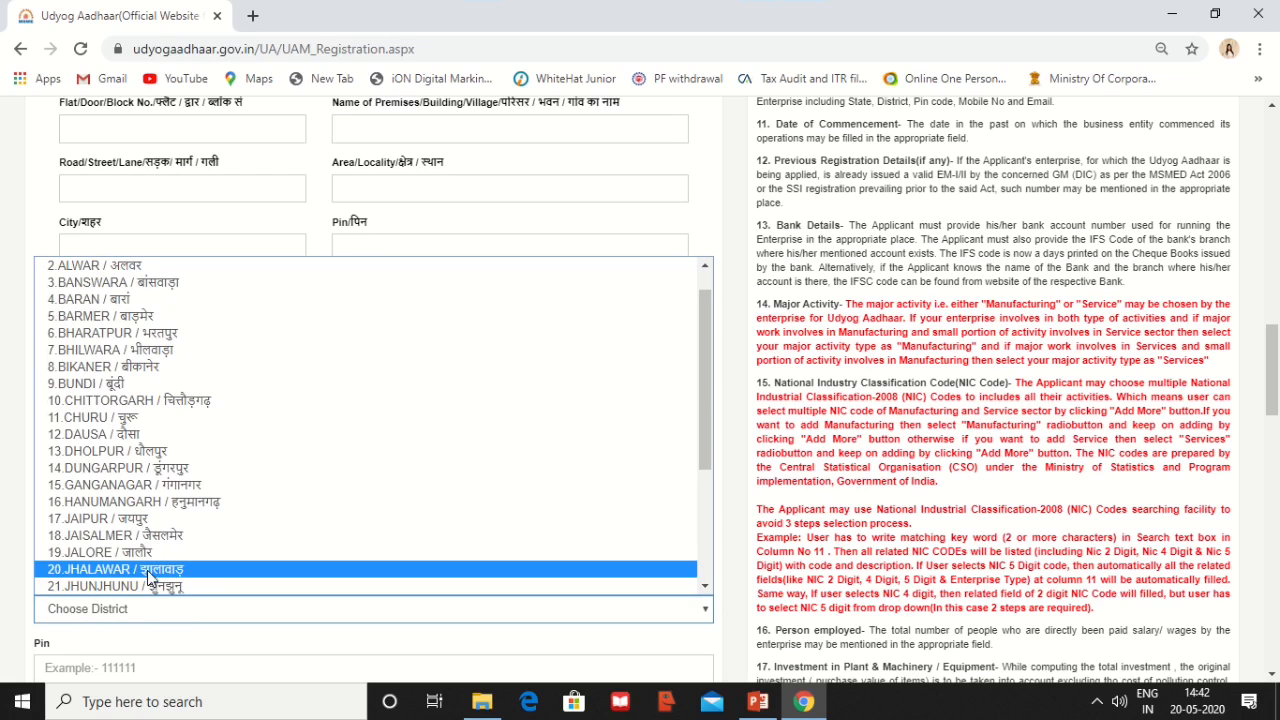
pyautogui.click(106, 520)
pyautogui.scroll(-4, 604, 318)
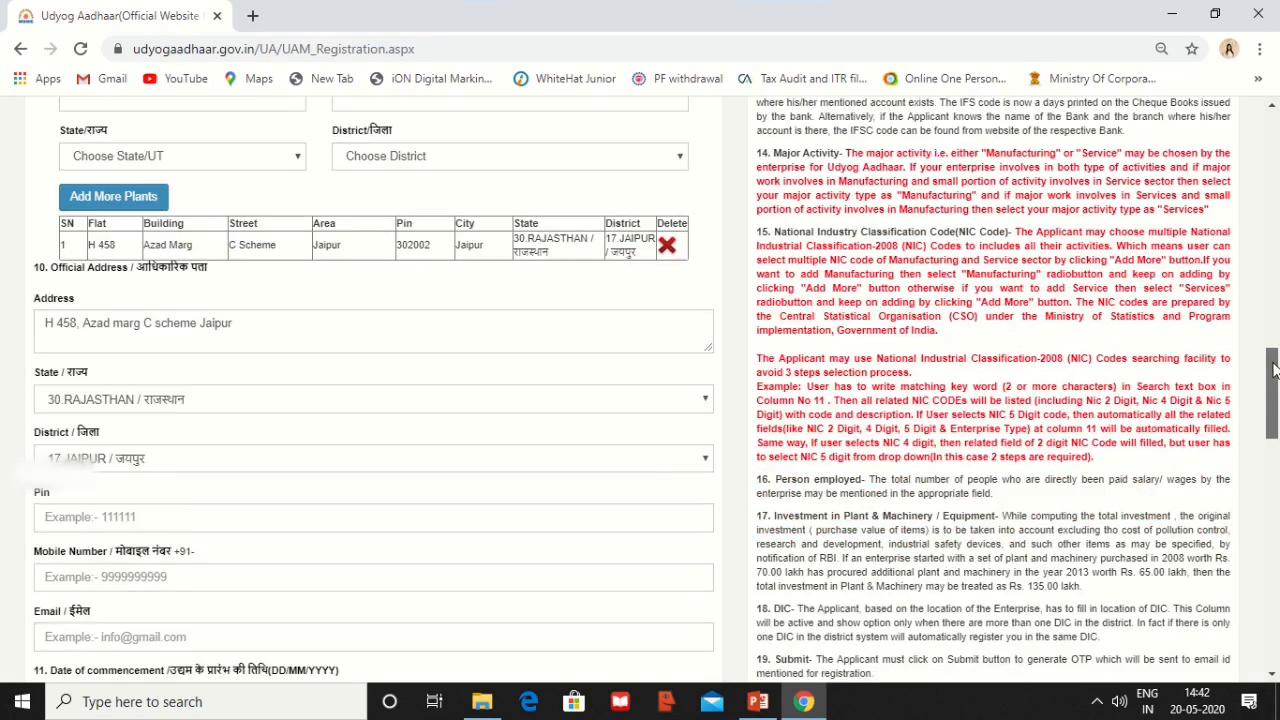
# Step: Enter pin 302002, then fill the mobile number and e-mail from the saved autofill suggestion
pyautogui.click(585, 332)
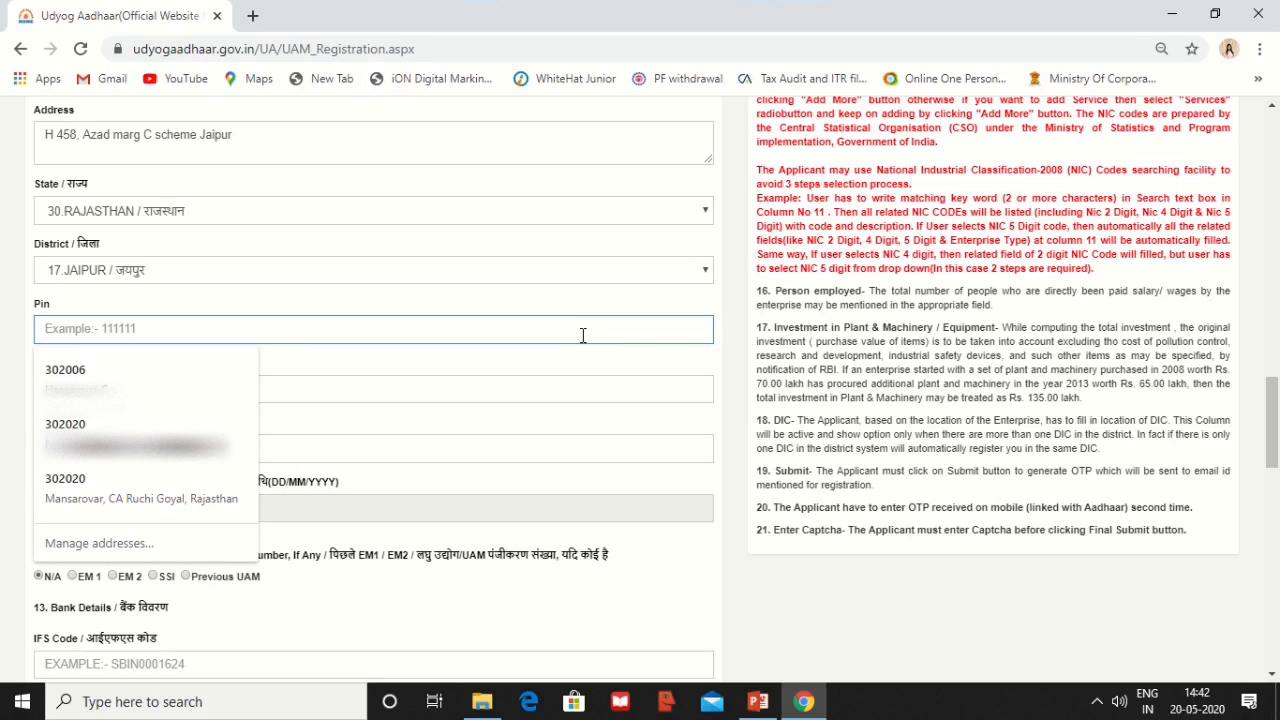
pyautogui.write('302002')
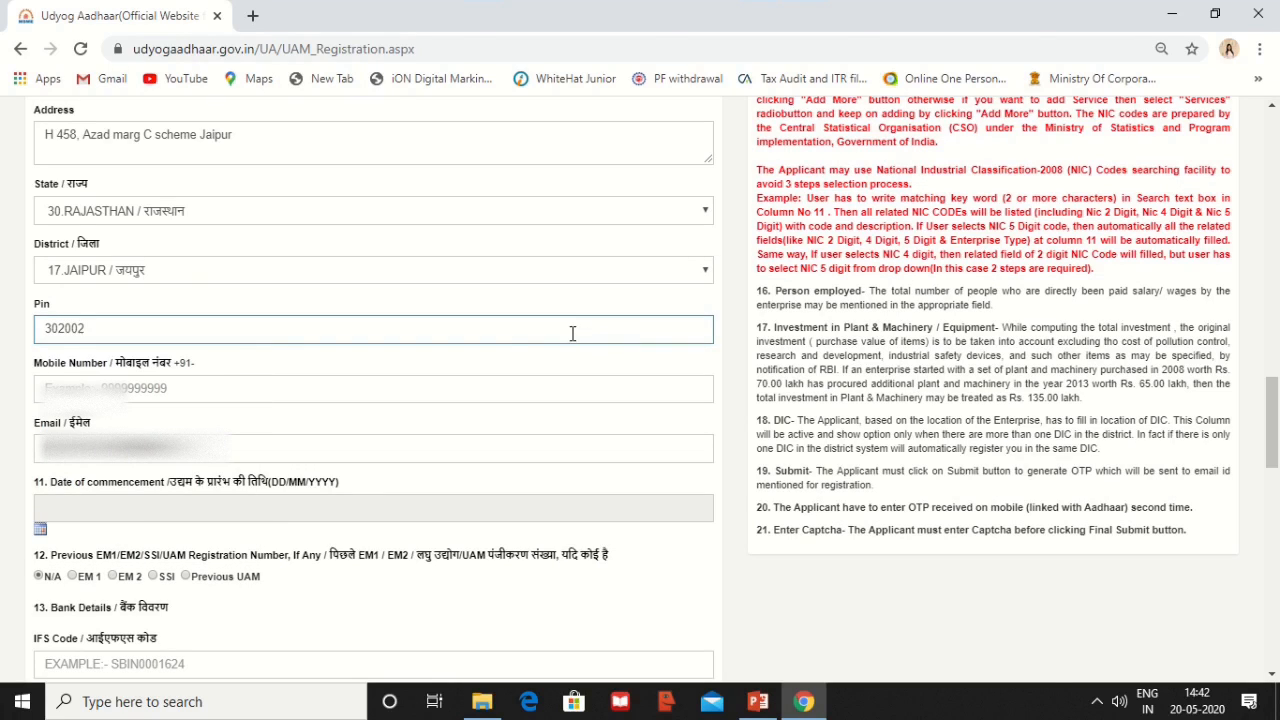
pyautogui.click(402, 378)
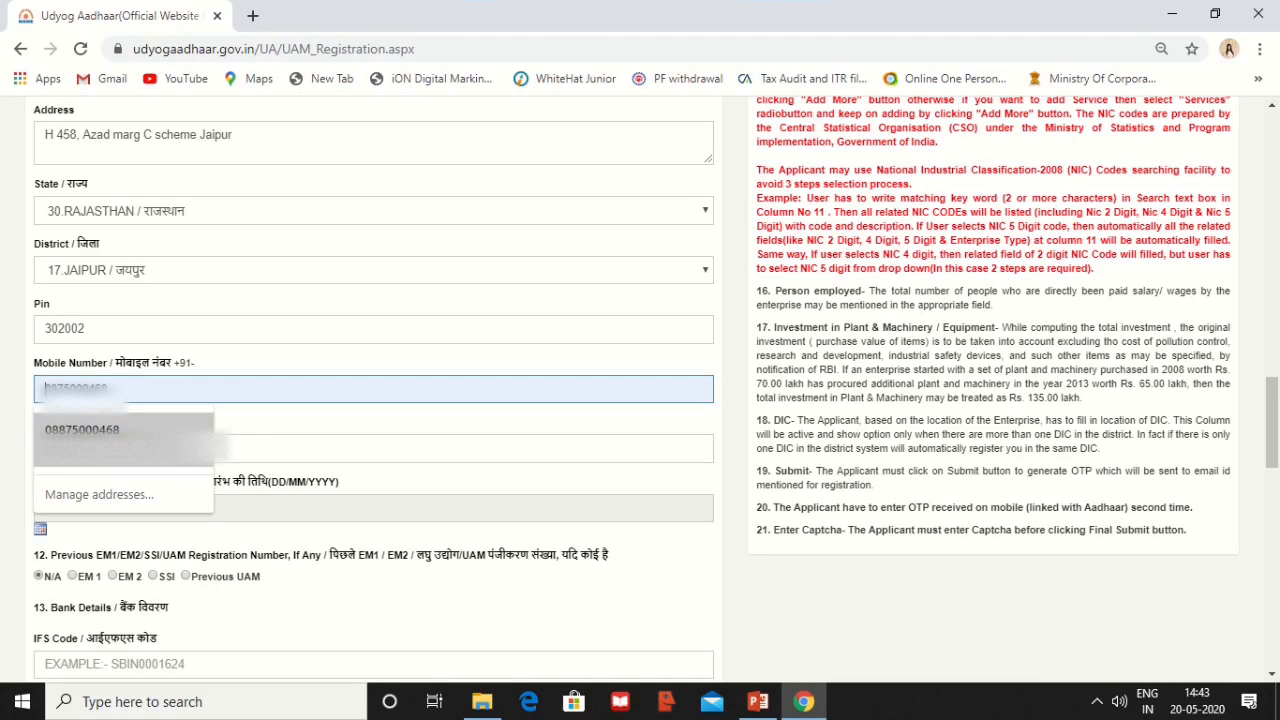
pyautogui.click(147, 431)
pyautogui.click(155, 458)
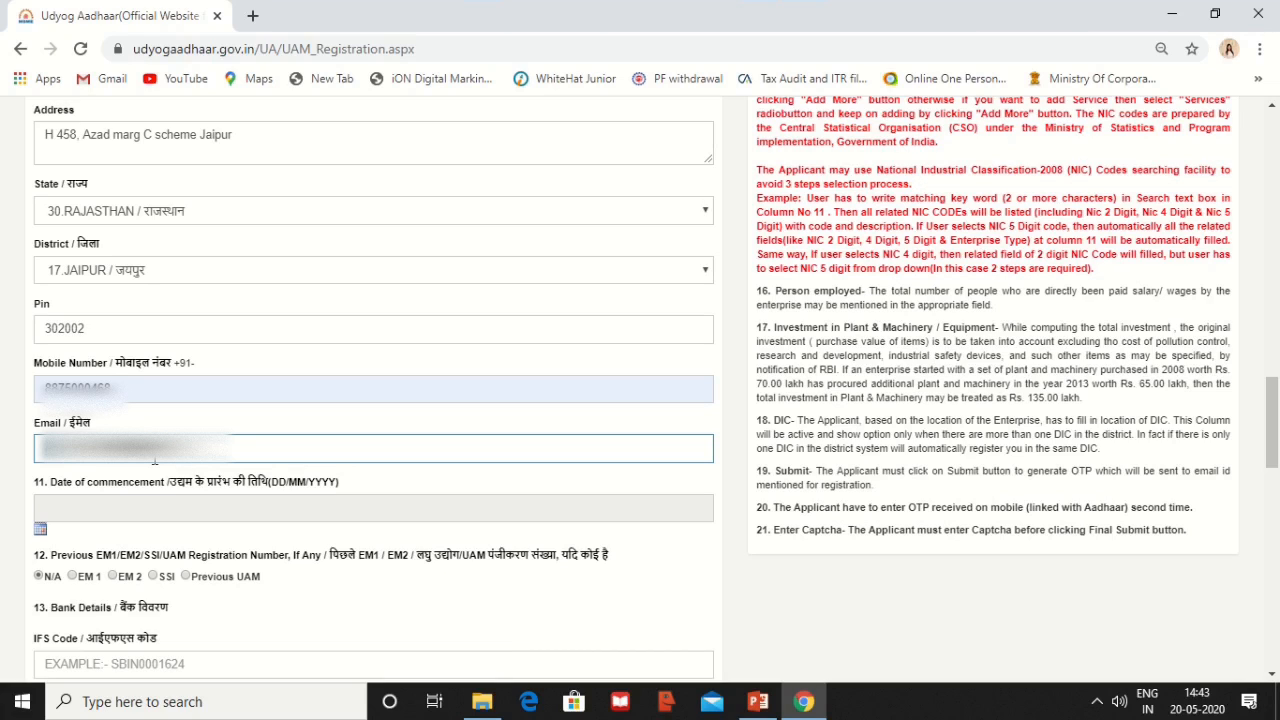
# Step: Step the calendar back to August 2019 and pick 01/08/2019 as the commencement date
pyautogui.click(41, 530)
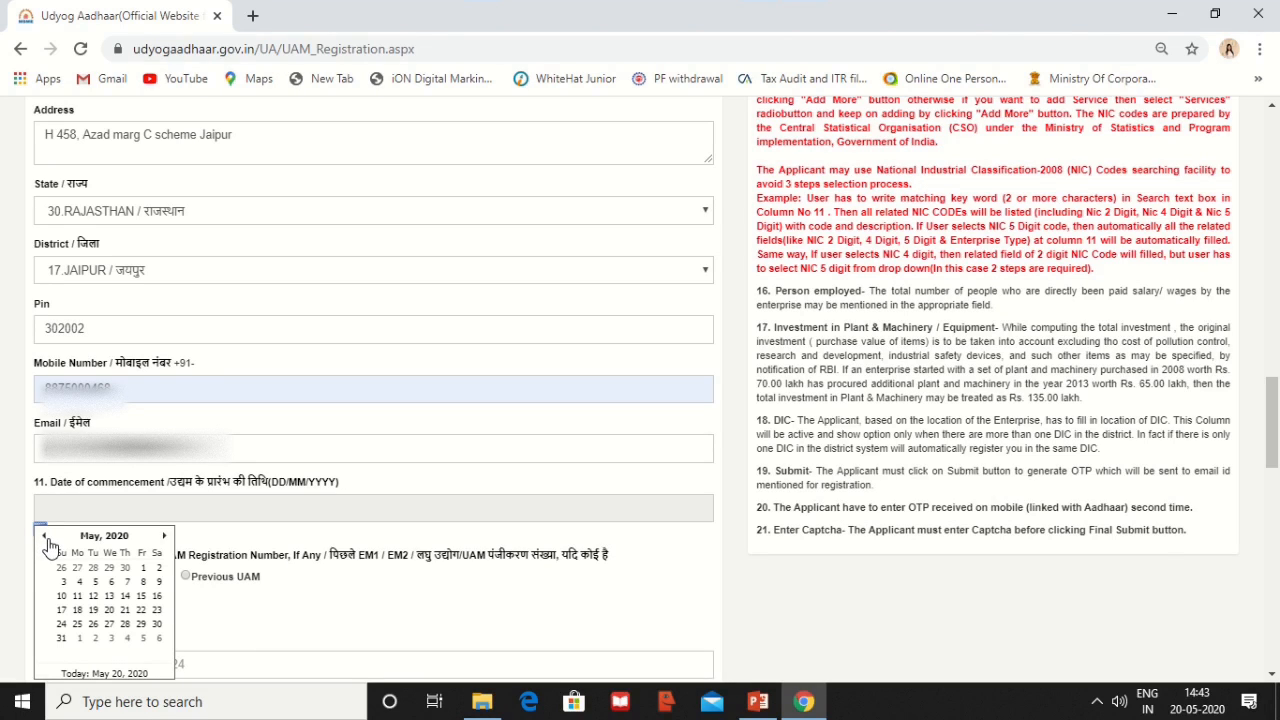
pyautogui.click(46, 538)
pyautogui.click(46, 538)
pyautogui.click(46, 538)
pyautogui.click(46, 539)
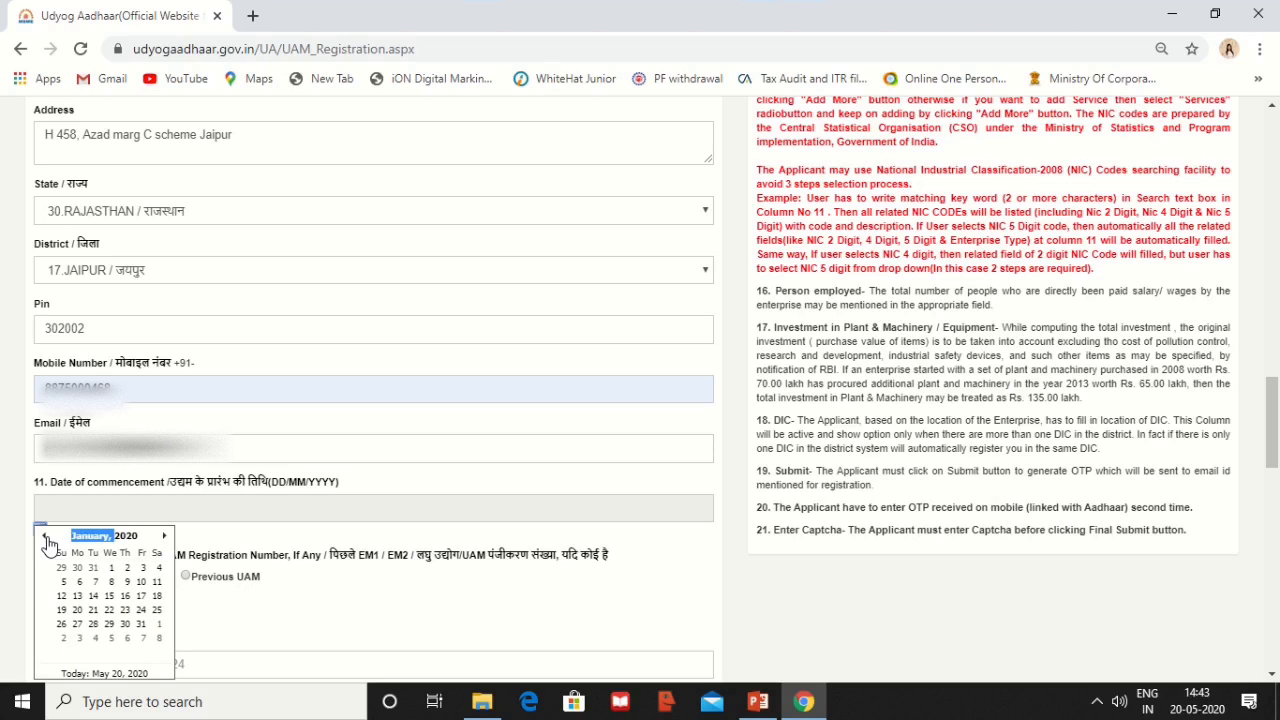
pyautogui.click(46, 539)
pyautogui.click(46, 539)
pyautogui.click(46, 539)
pyautogui.click(46, 539)
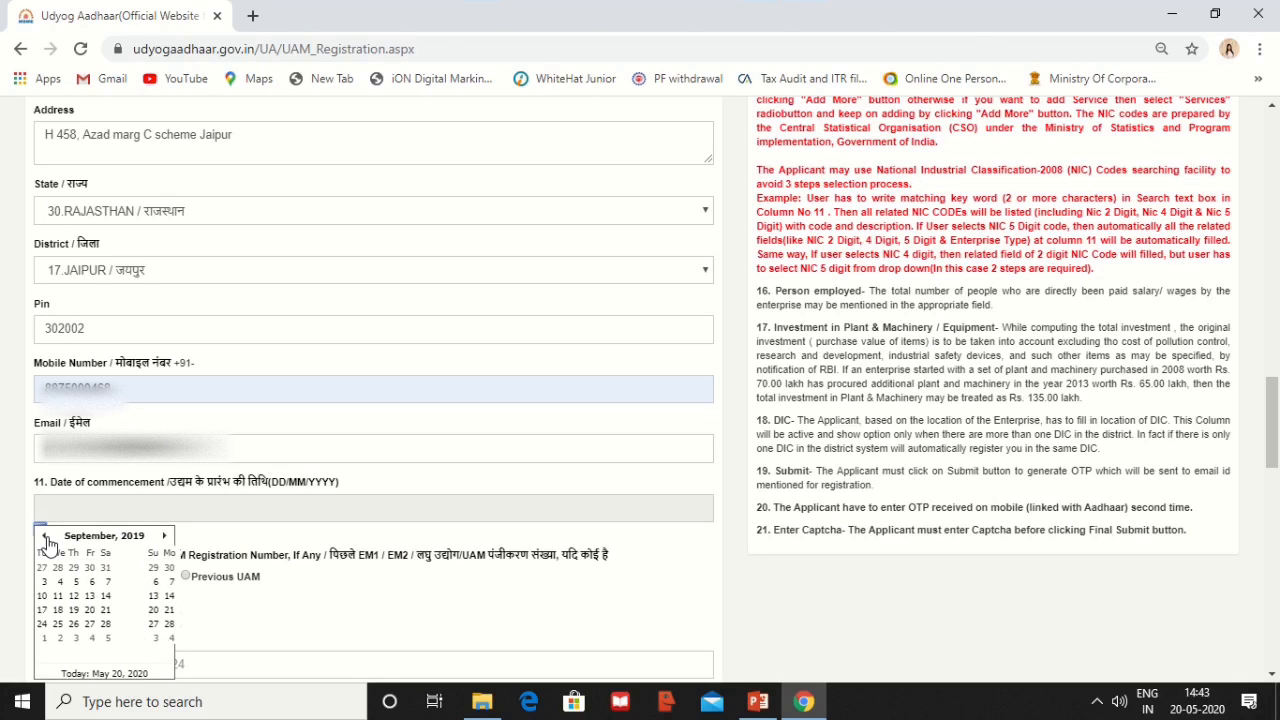
pyautogui.doubleClick(46, 539)
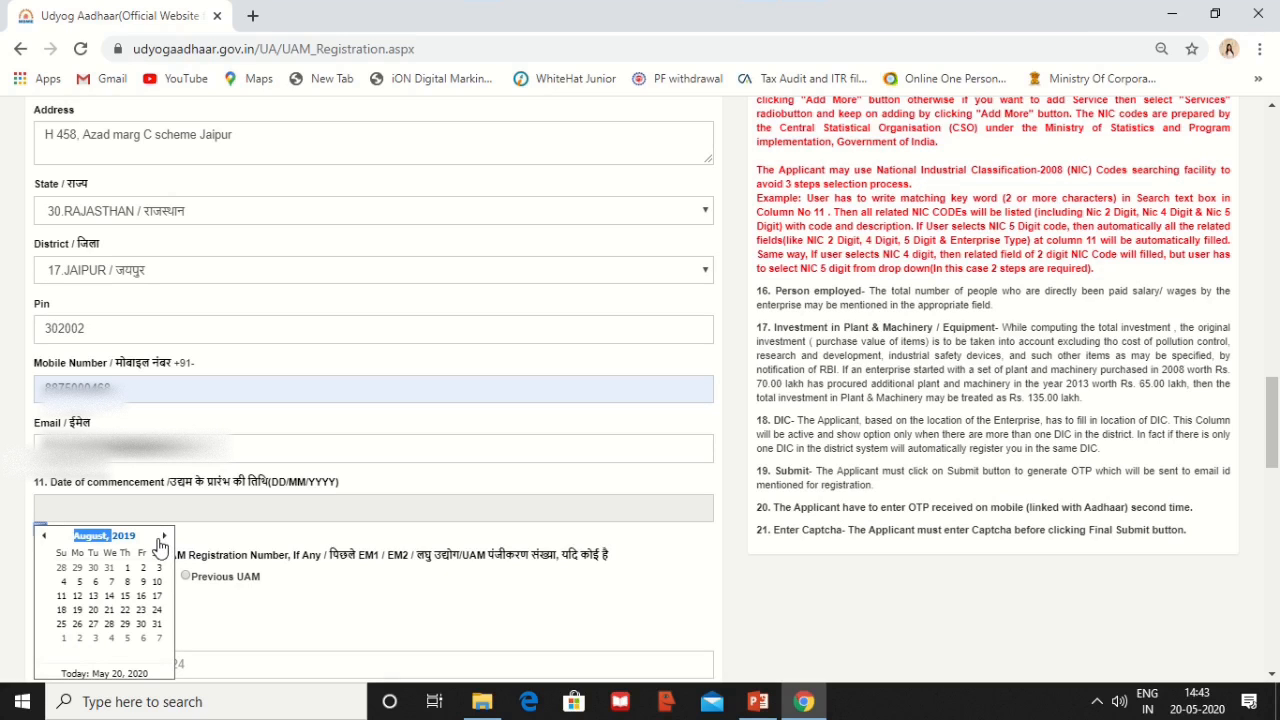
pyautogui.click(127, 568)
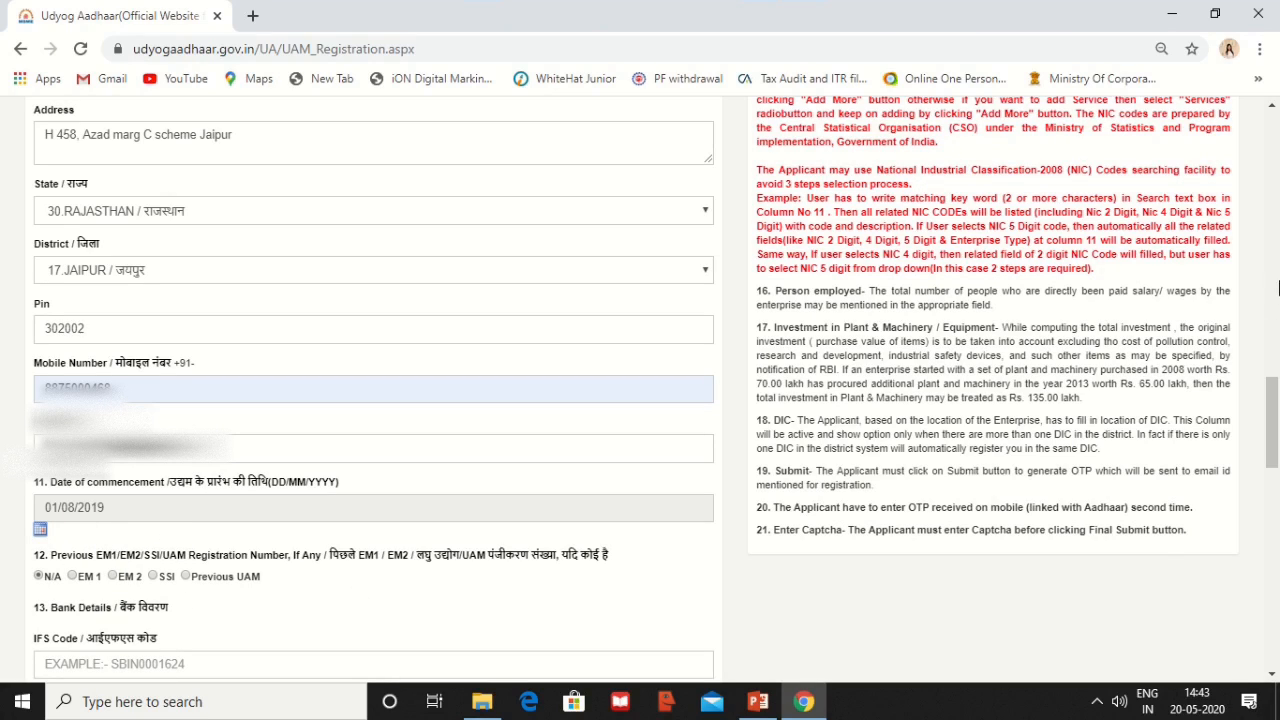
pyautogui.moveTo(1275, 405); pyautogui.dragTo(1275, 449)
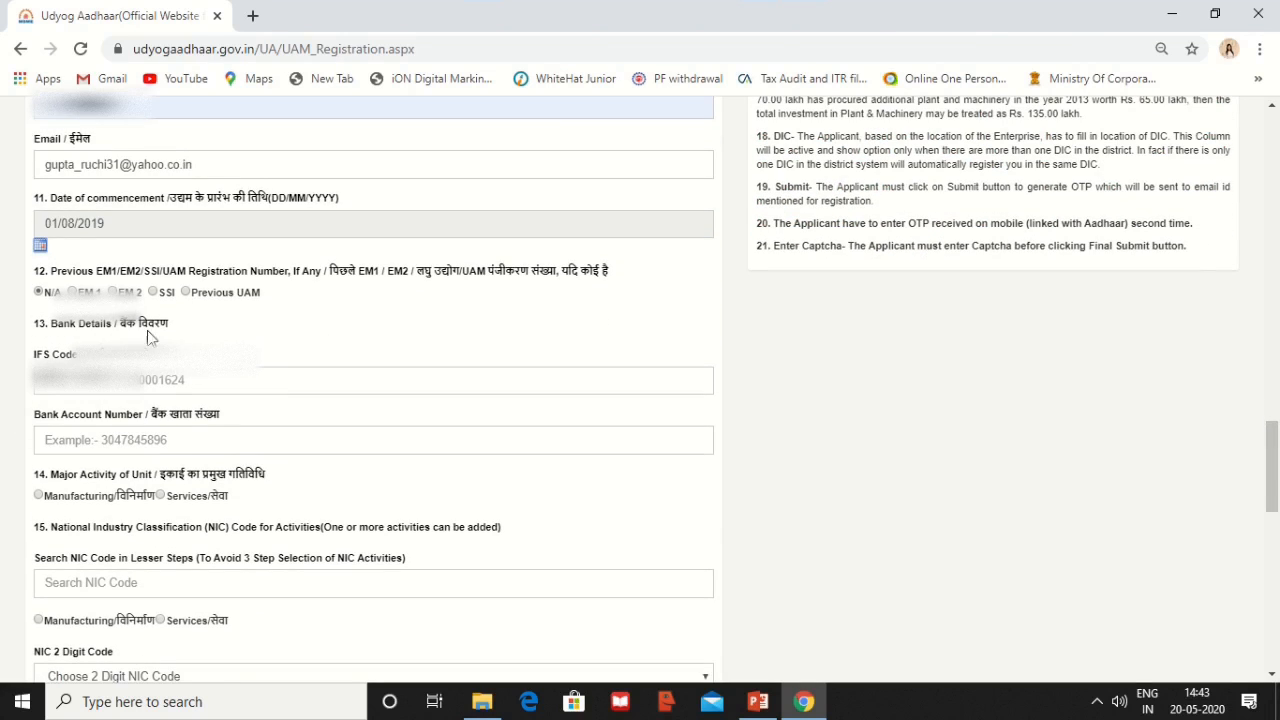
# Step: Type the bank's IFS code and the account number into the Bank Details fields
pyautogui.click(71, 393)
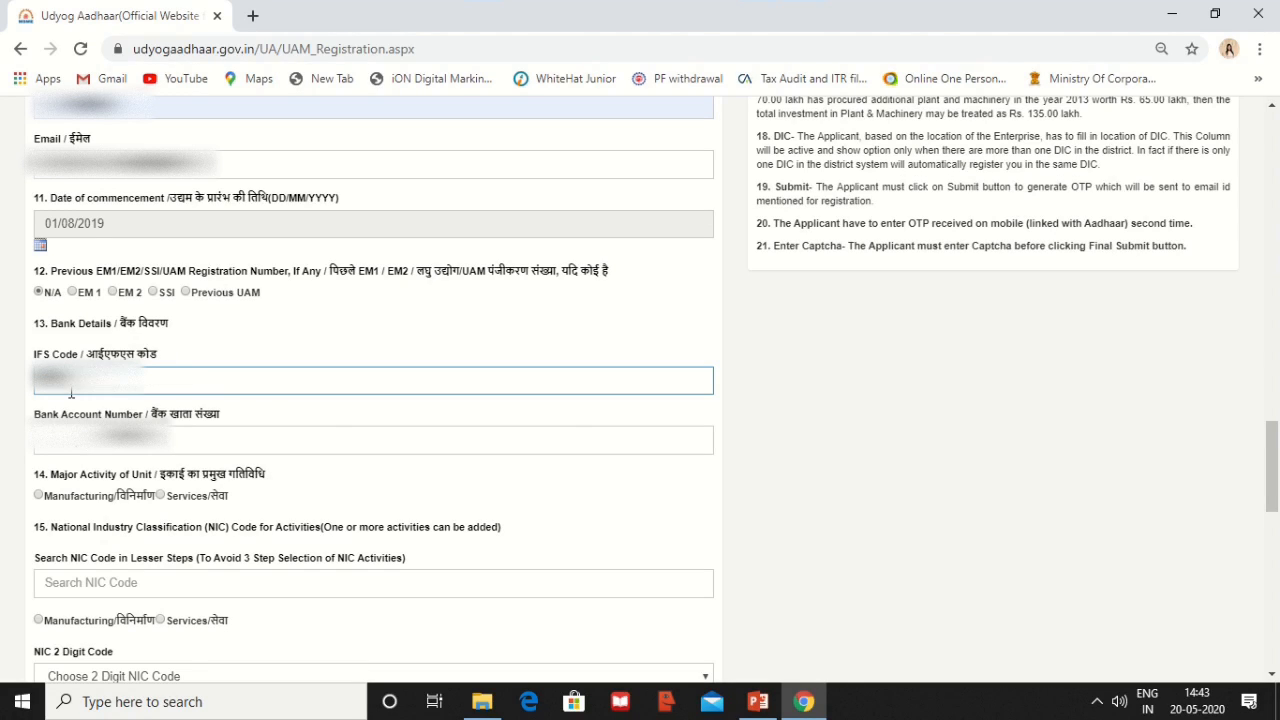
pyautogui.click(108, 450)
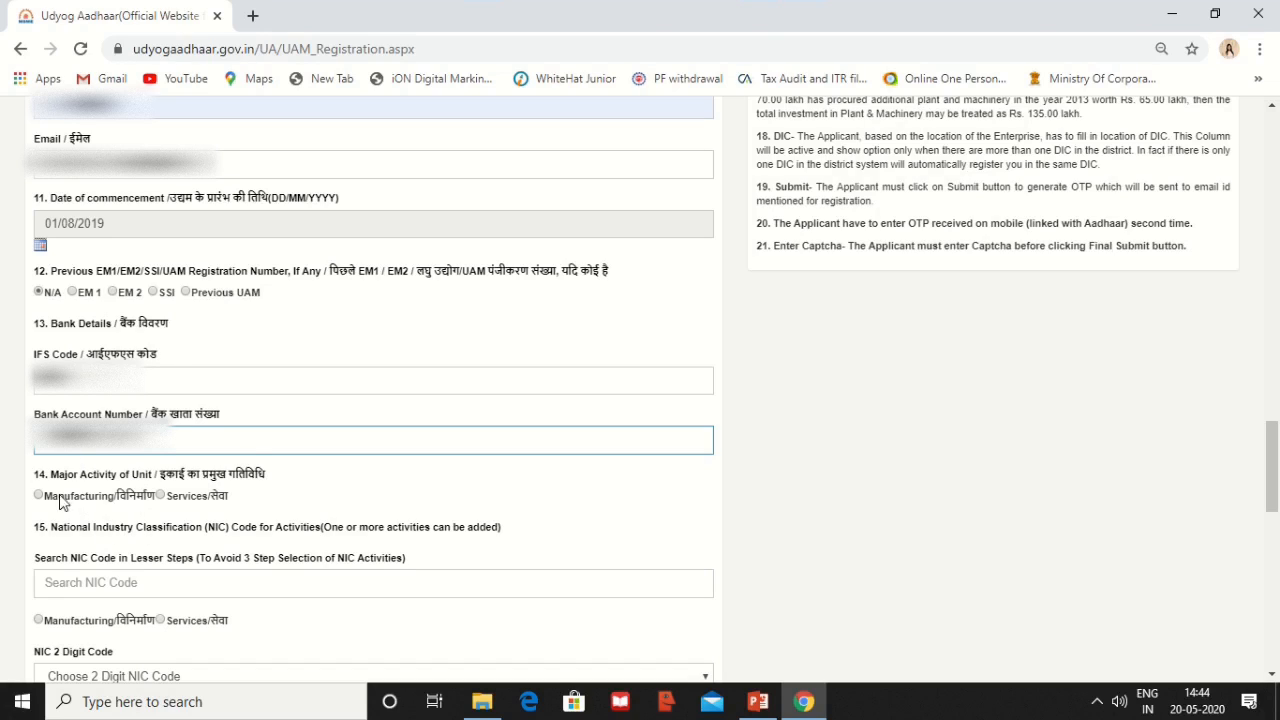
# Step: Select Services, search 'consultancy', choose NIC 69202-Tax consultancy and add it as an activity
pyautogui.click(162, 495)
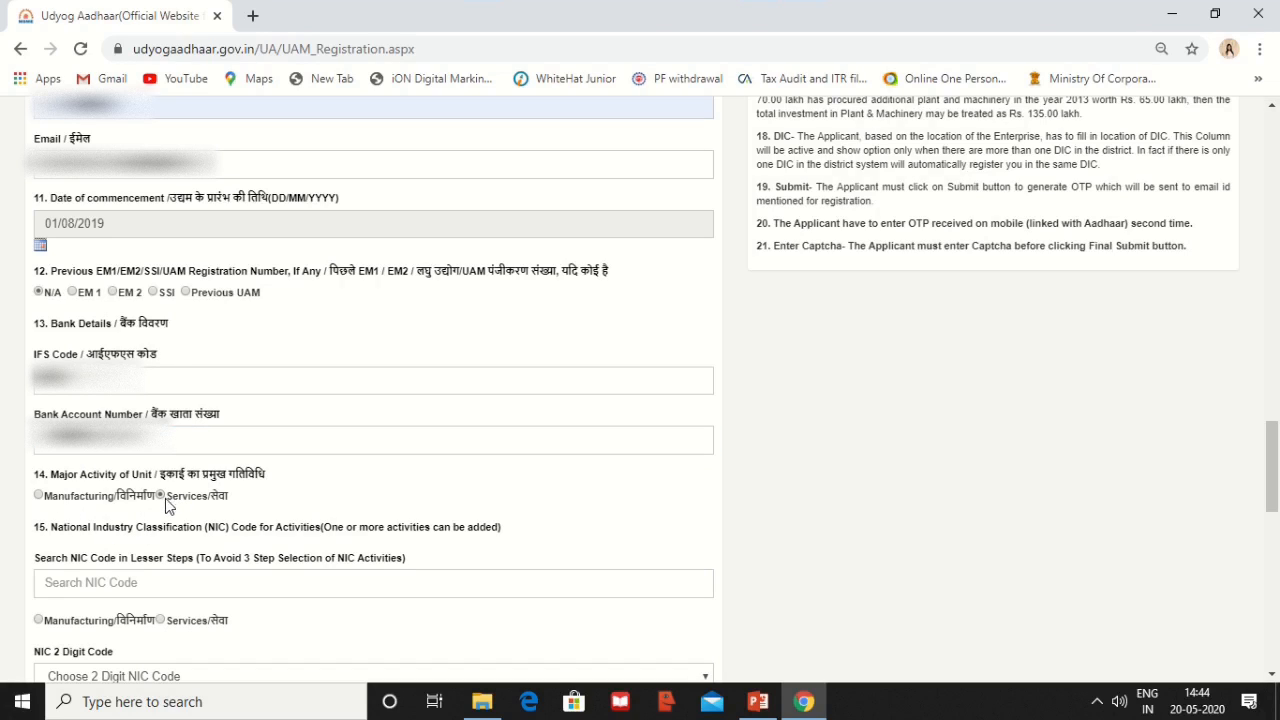
pyautogui.moveTo(1275, 489); pyautogui.dragTo(1275, 507)
pyautogui.click(71, 473)
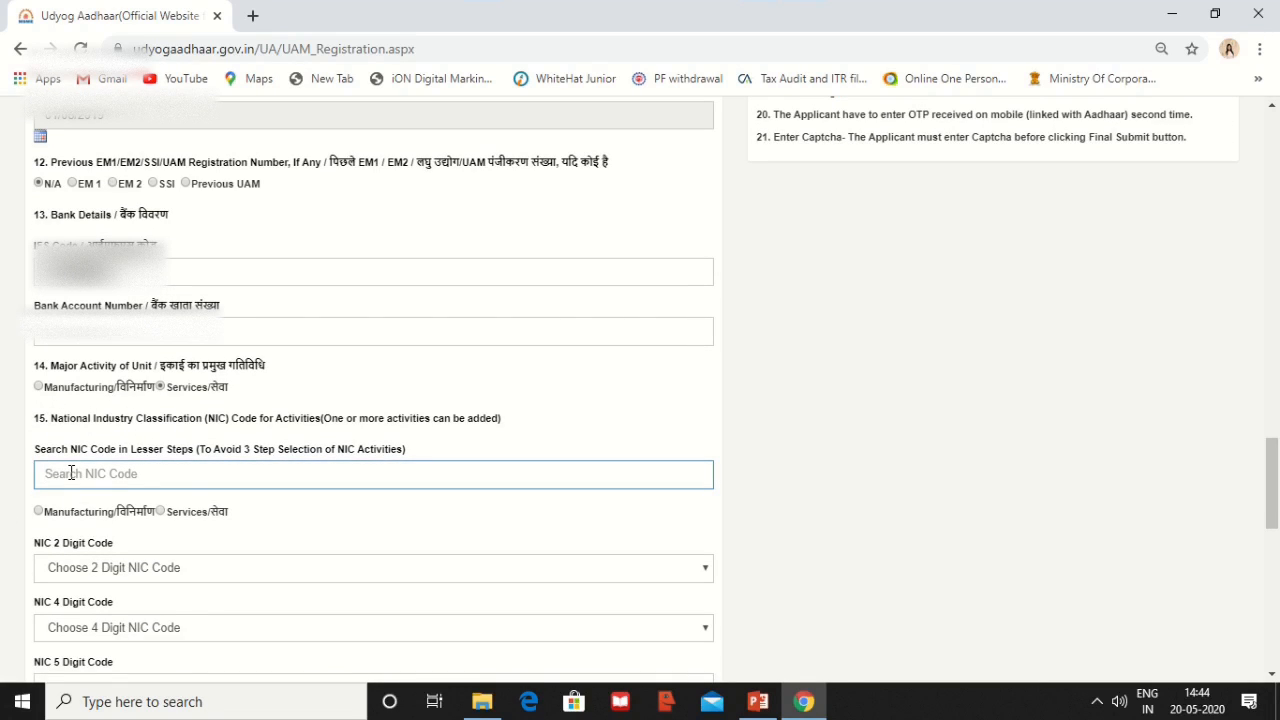
pyautogui.write('consul')
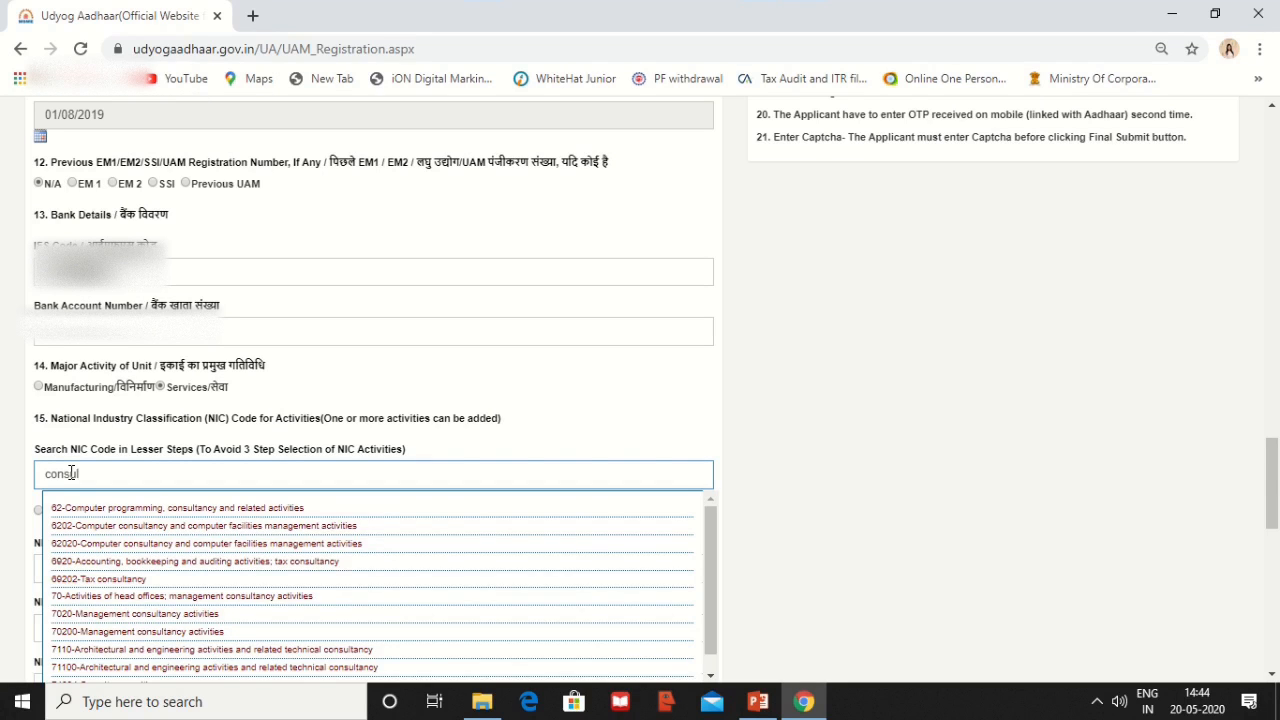
pyautogui.write('tancy')
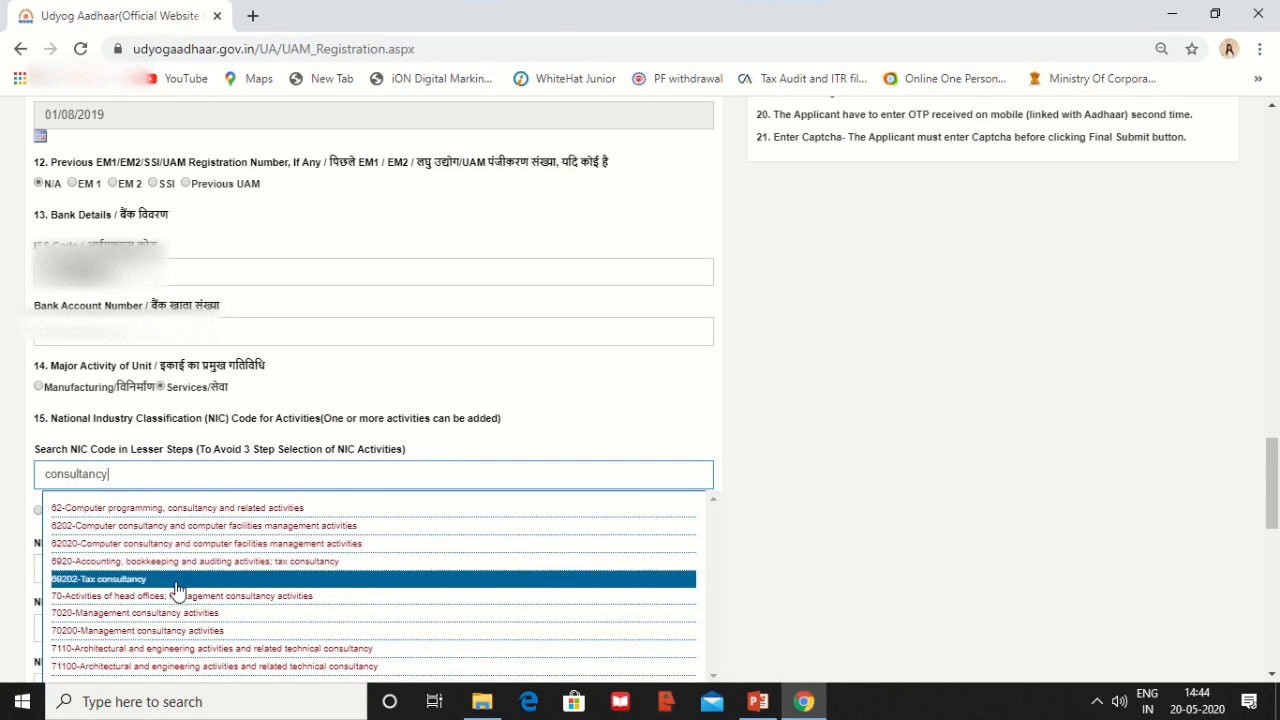
pyautogui.click(143, 584)
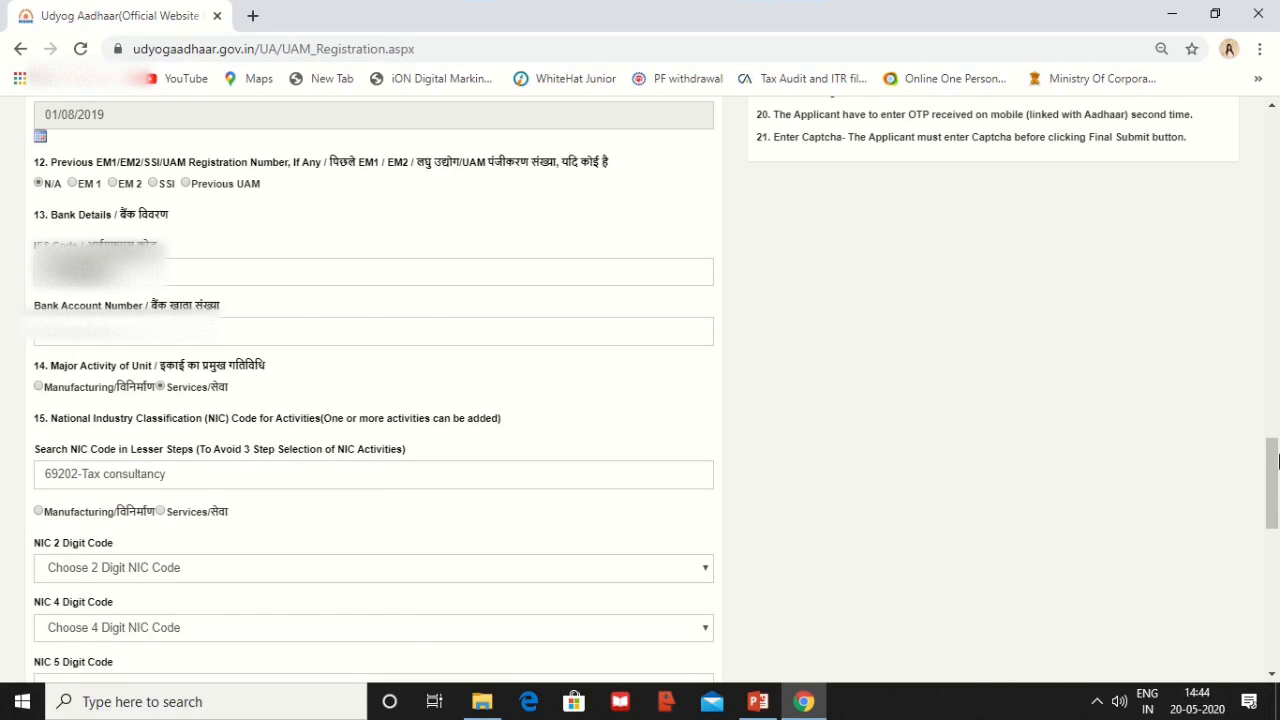
pyautogui.hotkey('ctrl', 'a')
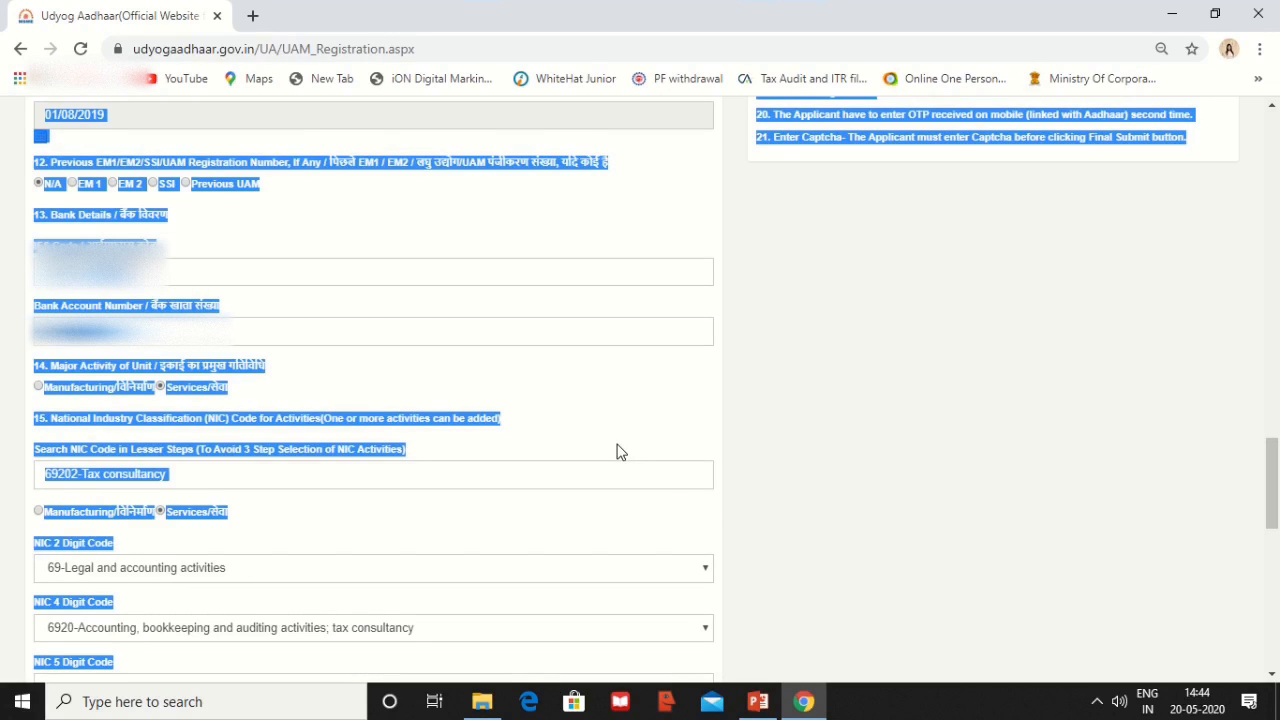
pyautogui.click(765, 517)
pyautogui.moveTo(1273, 505); pyautogui.dragTo(1277, 558)
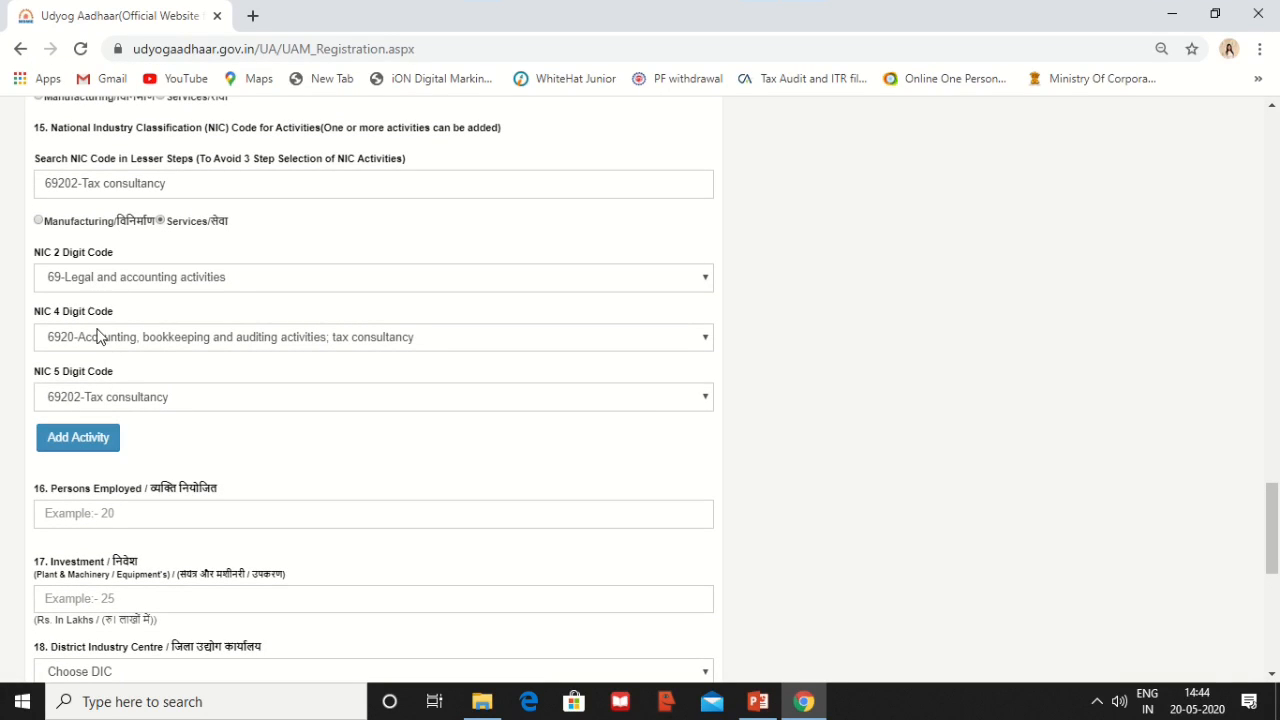
pyautogui.click(75, 440)
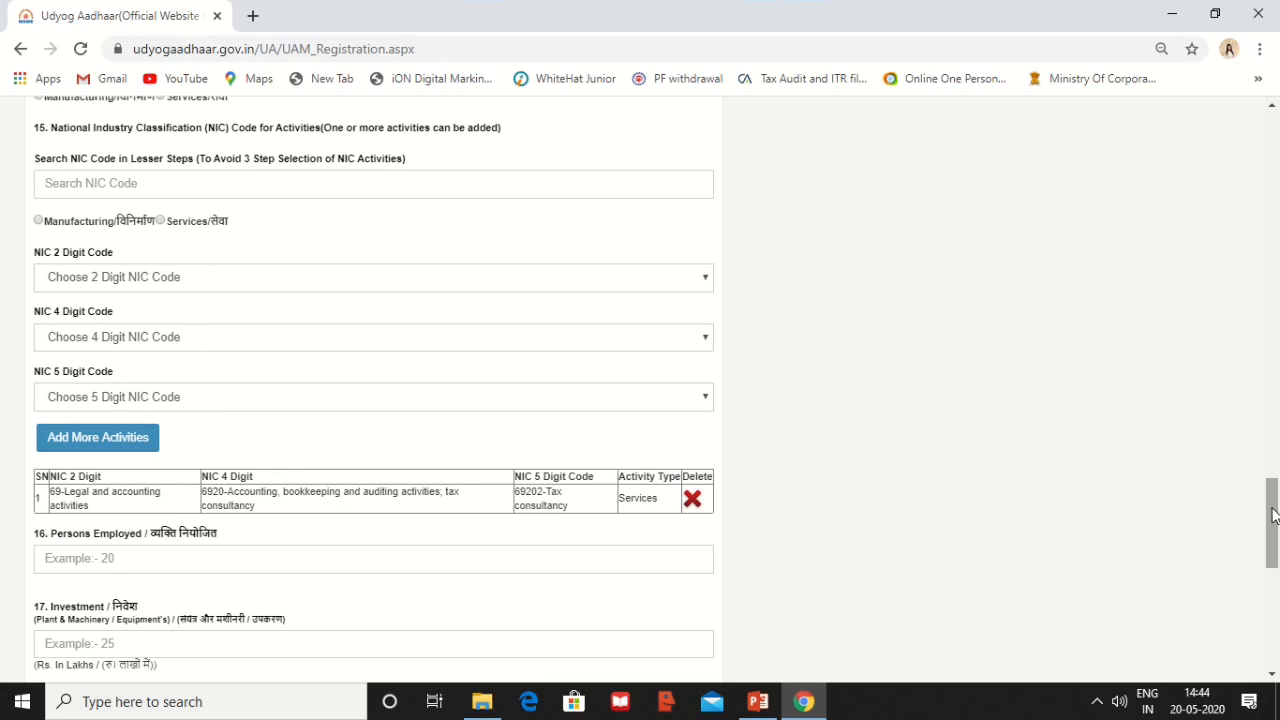
# Step: Enter 1 in Persons Employed and 2 (lakh) in Investment
pyautogui.moveTo(1274, 519); pyautogui.dragTo(1275, 527)
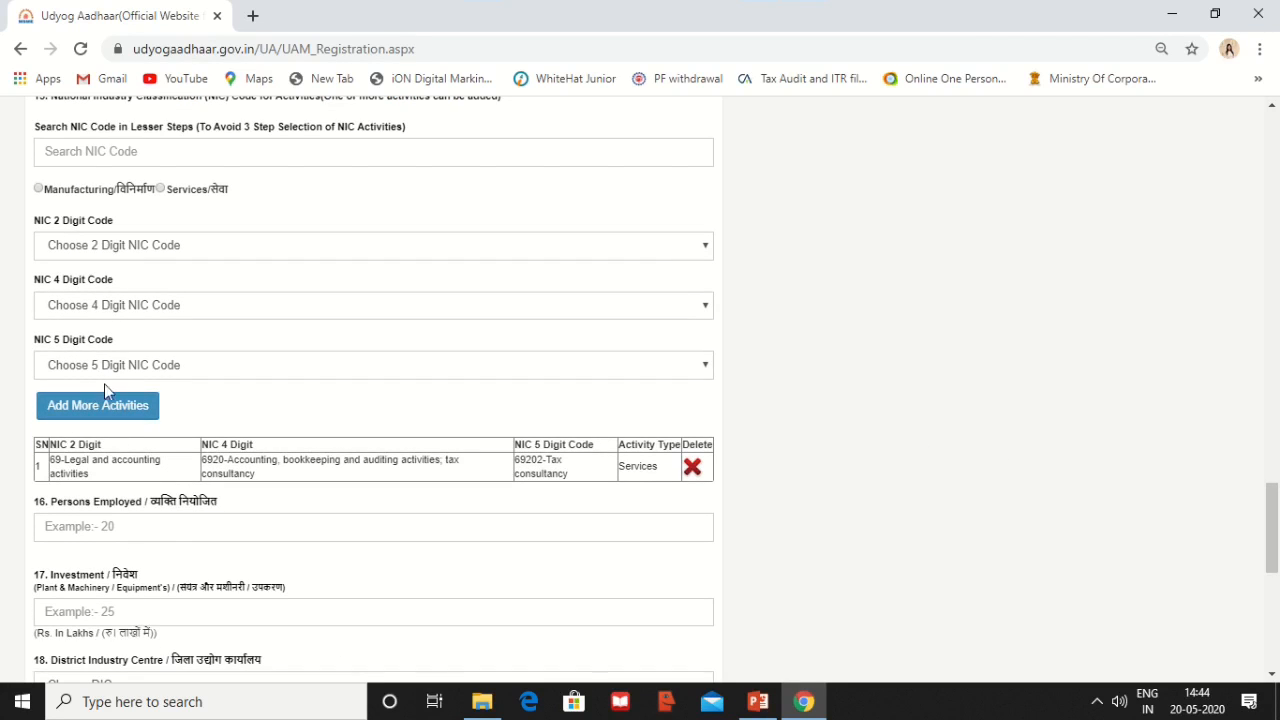
pyautogui.click(246, 526)
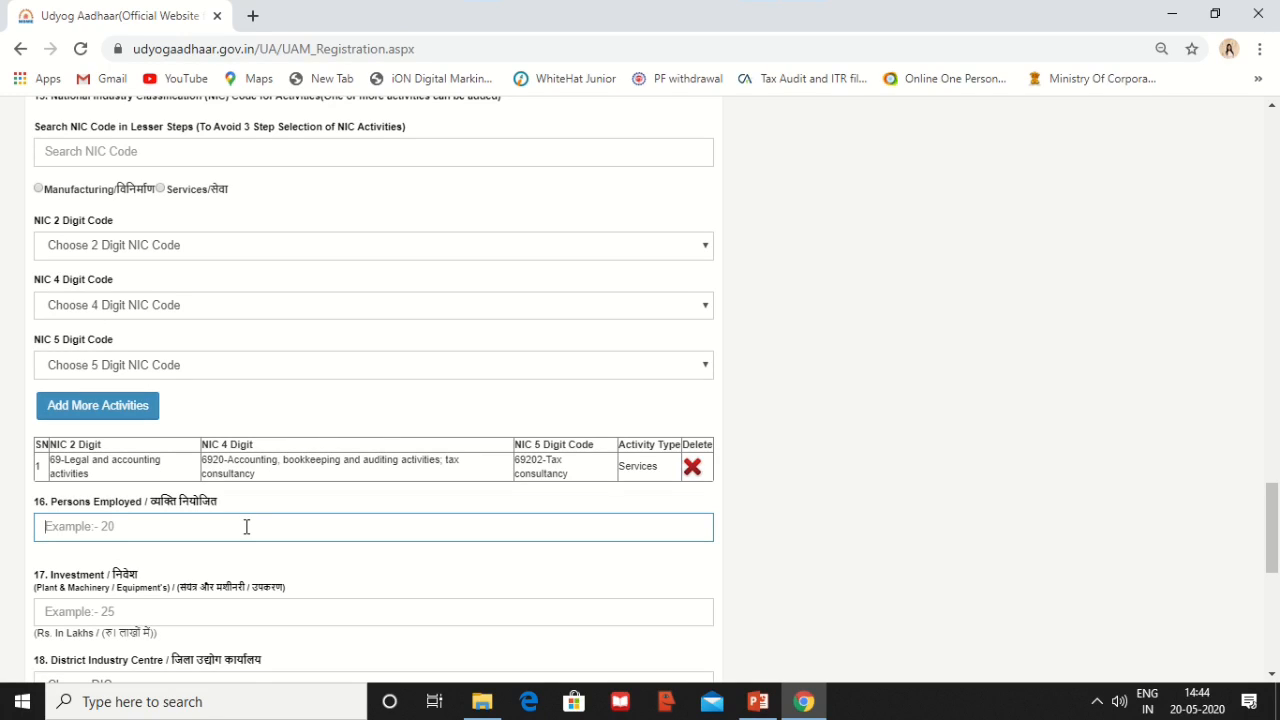
pyautogui.write('1')
pyautogui.moveTo(1274, 542); pyautogui.dragTo(1275, 564)
pyautogui.click(70, 476)
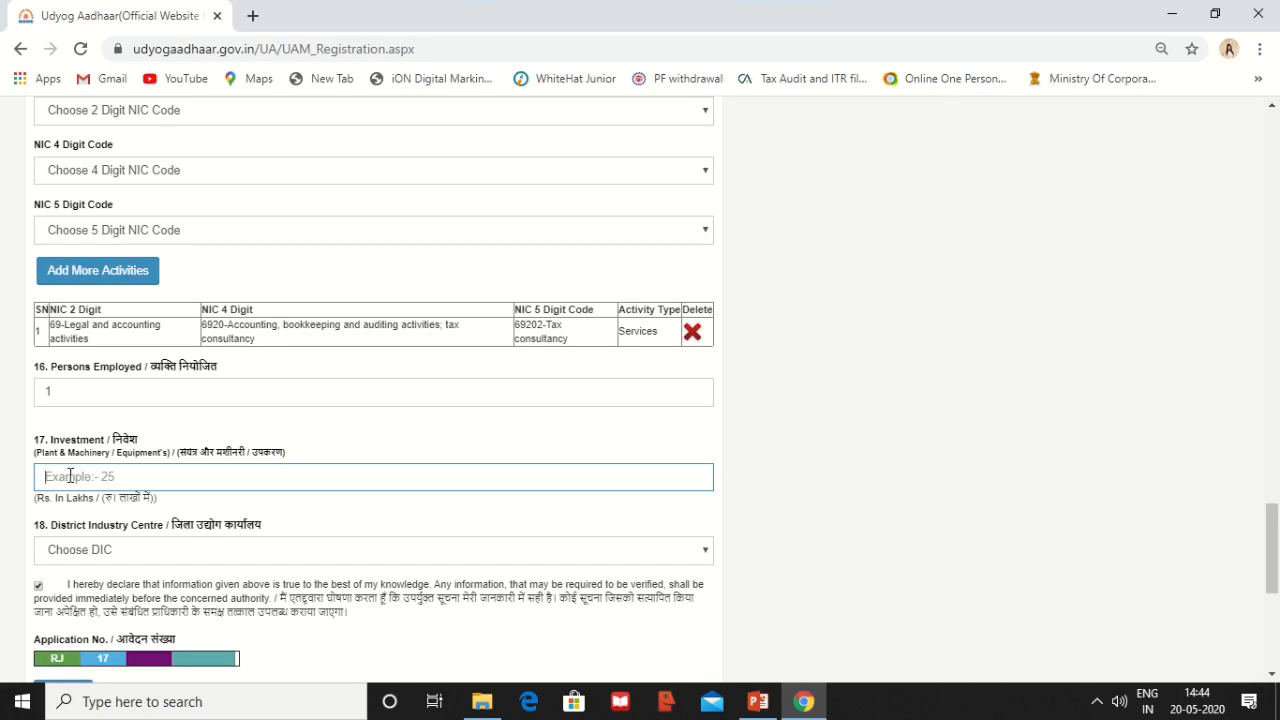
pyautogui.write('2')
# Step: Choose 1.JAIPUR CITY as the District Industry Centre
pyautogui.click(85, 557)
pyautogui.click(82, 557)
pyautogui.click(70, 557)
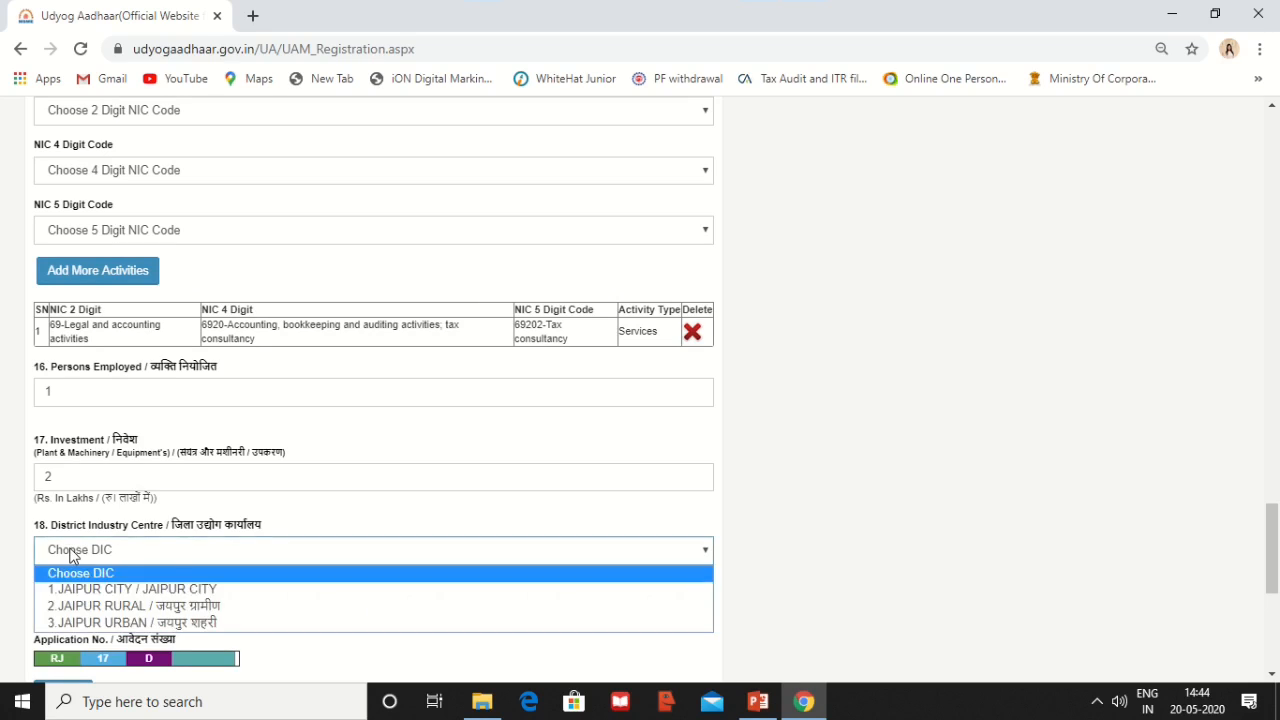
pyautogui.click(76, 592)
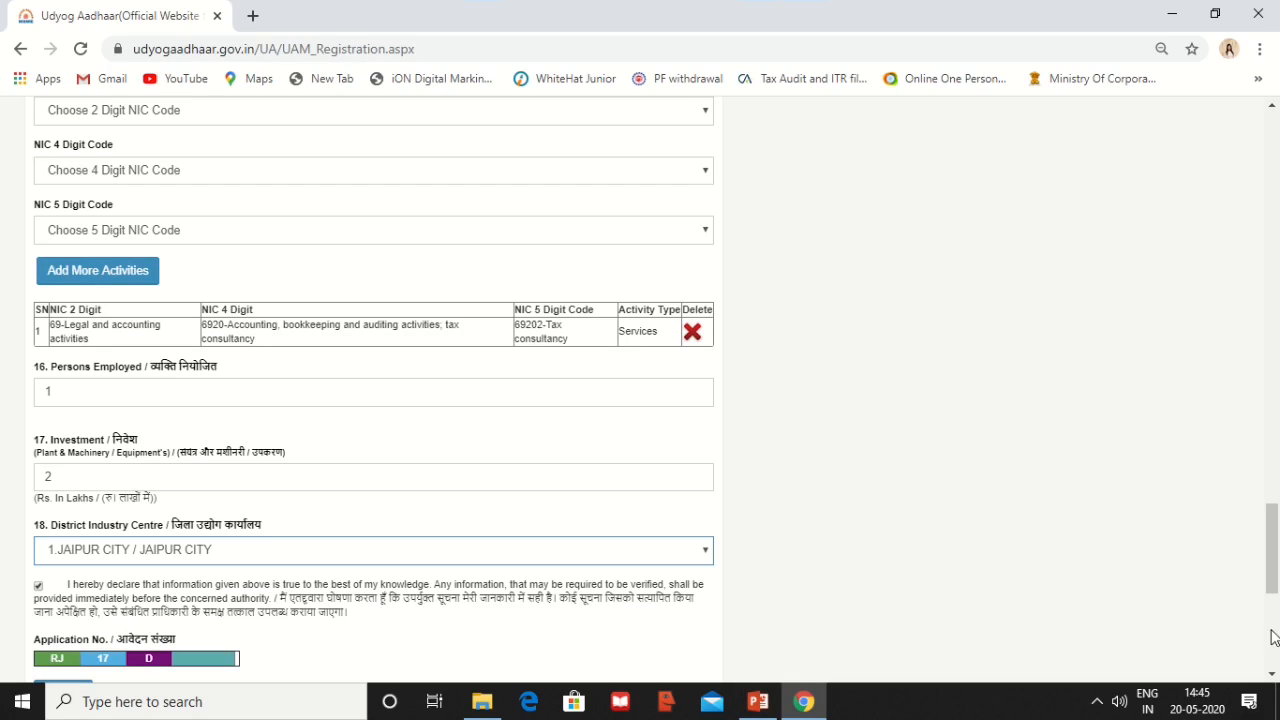
pyautogui.moveTo(1271, 570); pyautogui.dragTo(1272, 613)
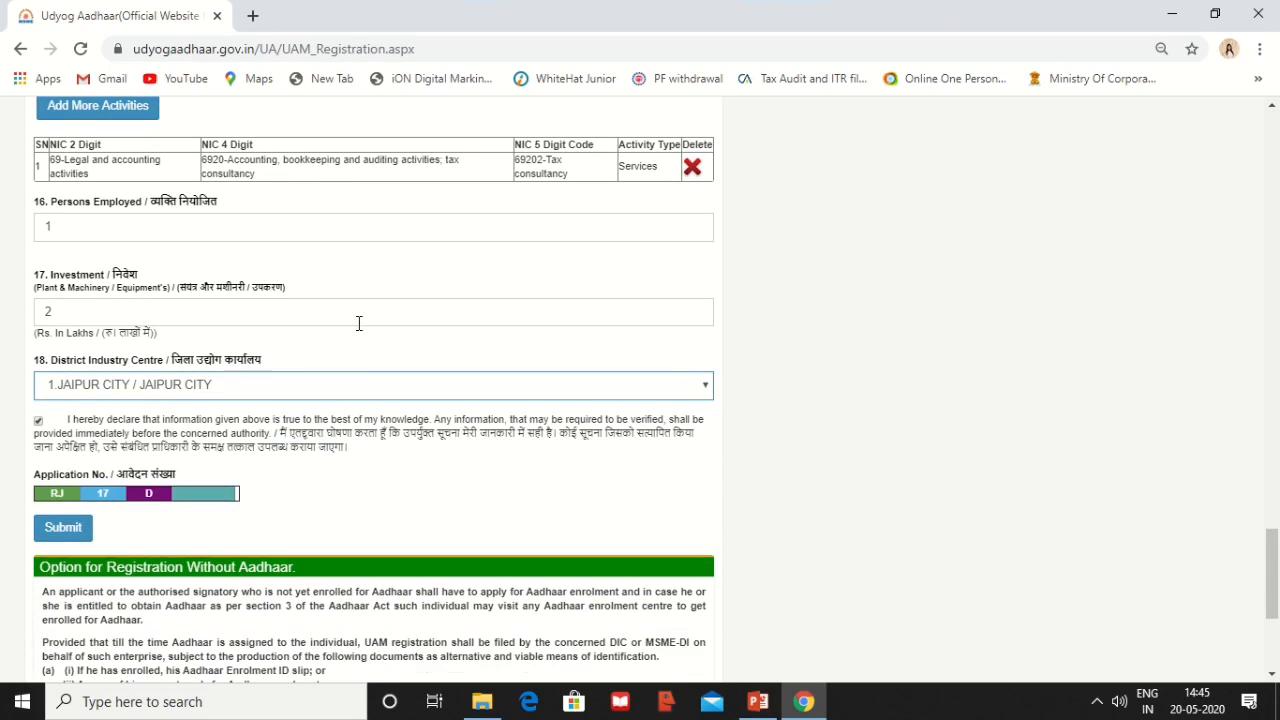
# Step: Submit and confirm the form, then enter the received OTP and the displayed captcha code
pyautogui.click(61, 530)
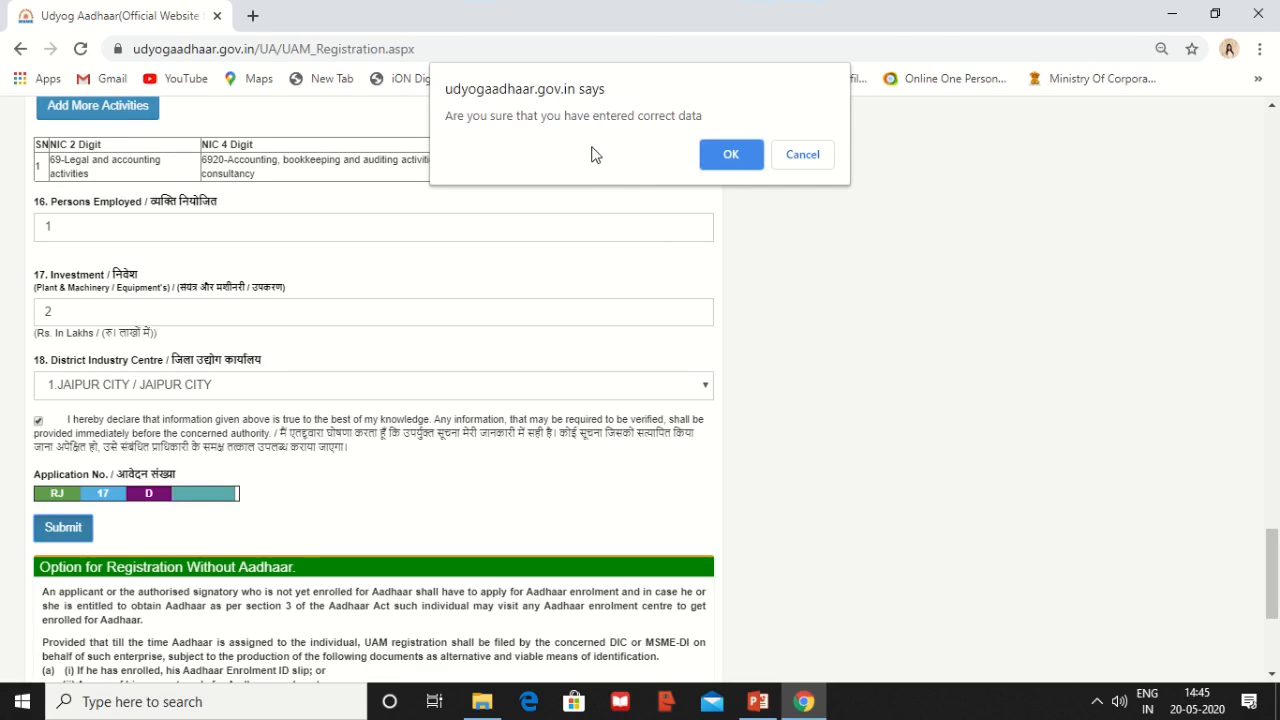
pyautogui.click(735, 158)
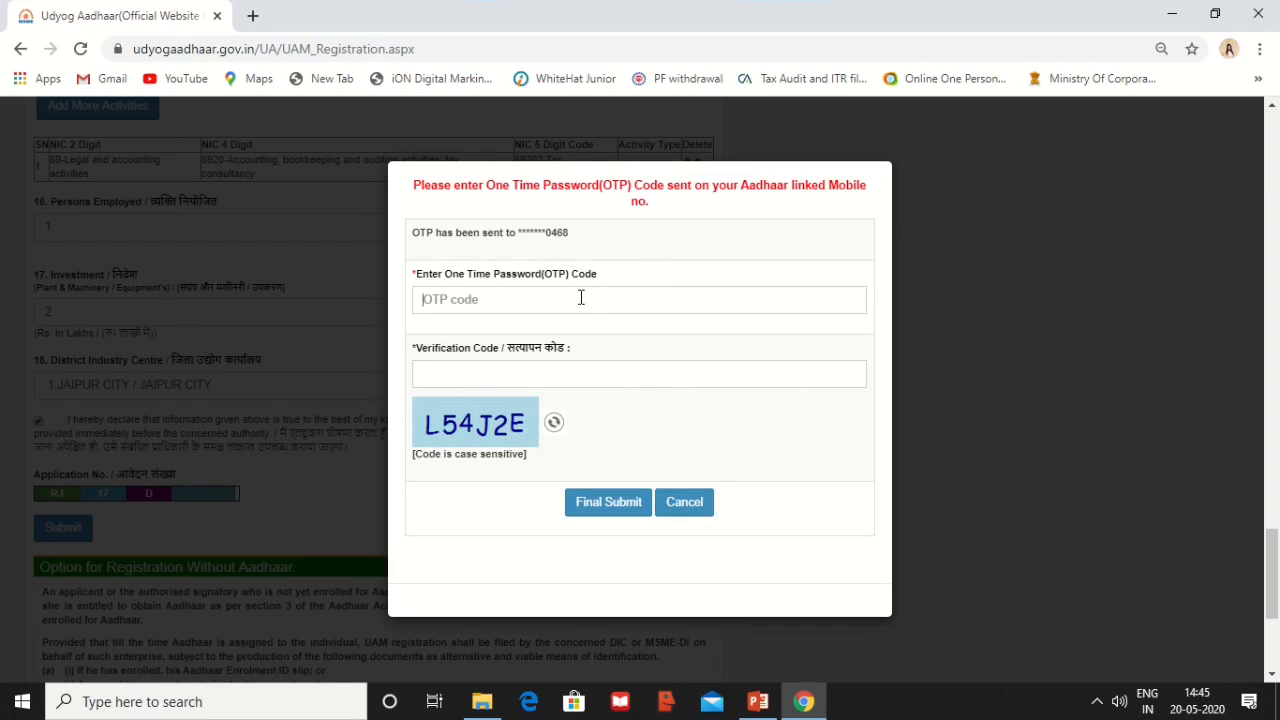
pyautogui.click(580, 297)
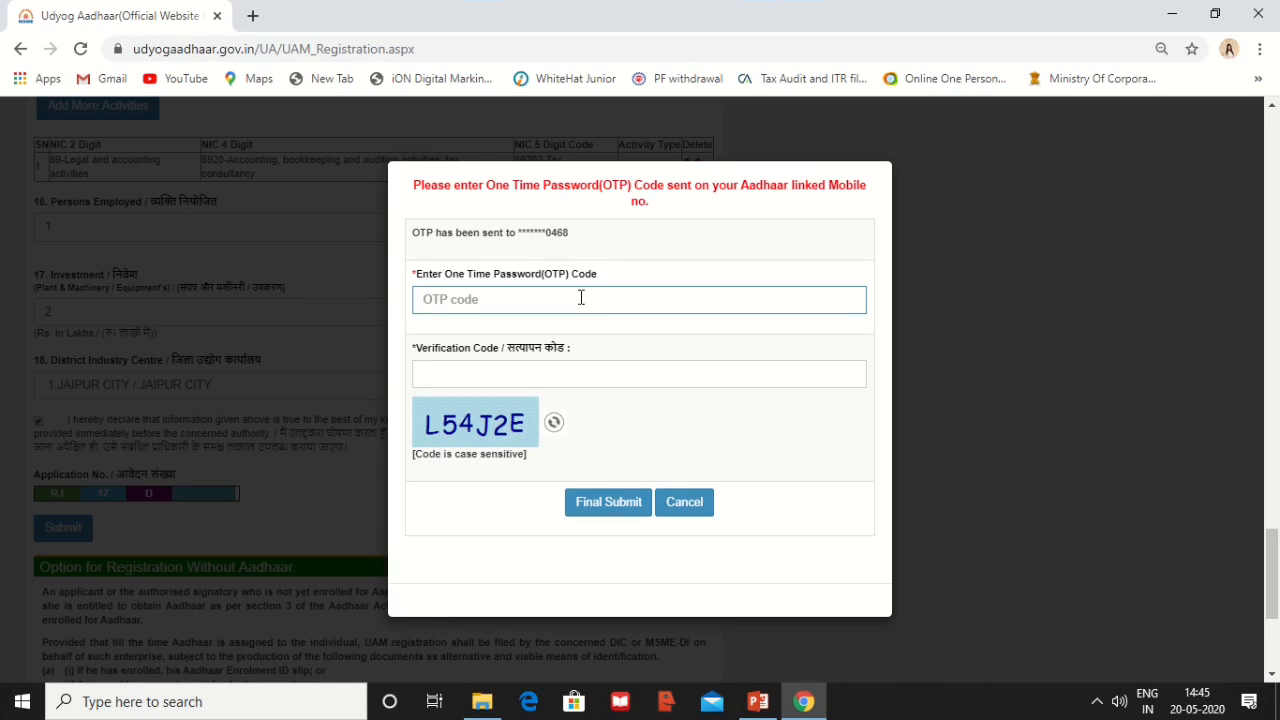
pyautogui.click(473, 383)
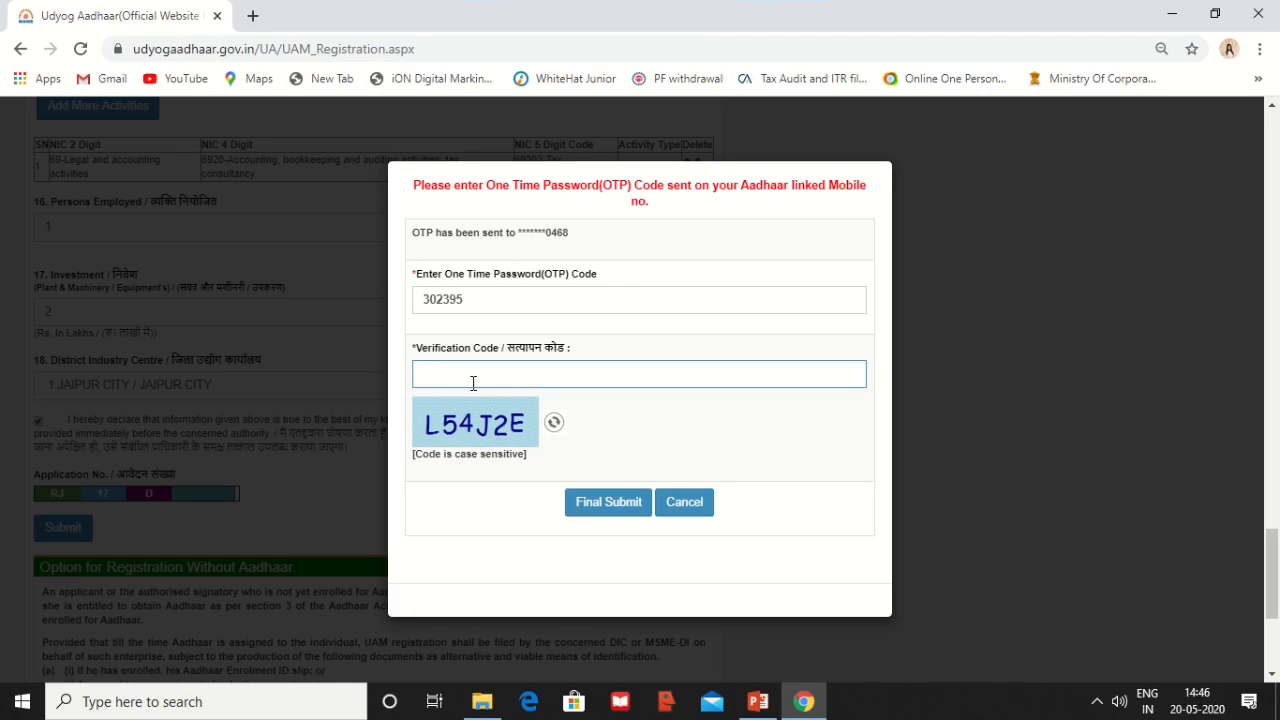
# Step: Final-submit the registration, confirm it, and dismiss the success alert showing the UAM number
pyautogui.click(594, 507)
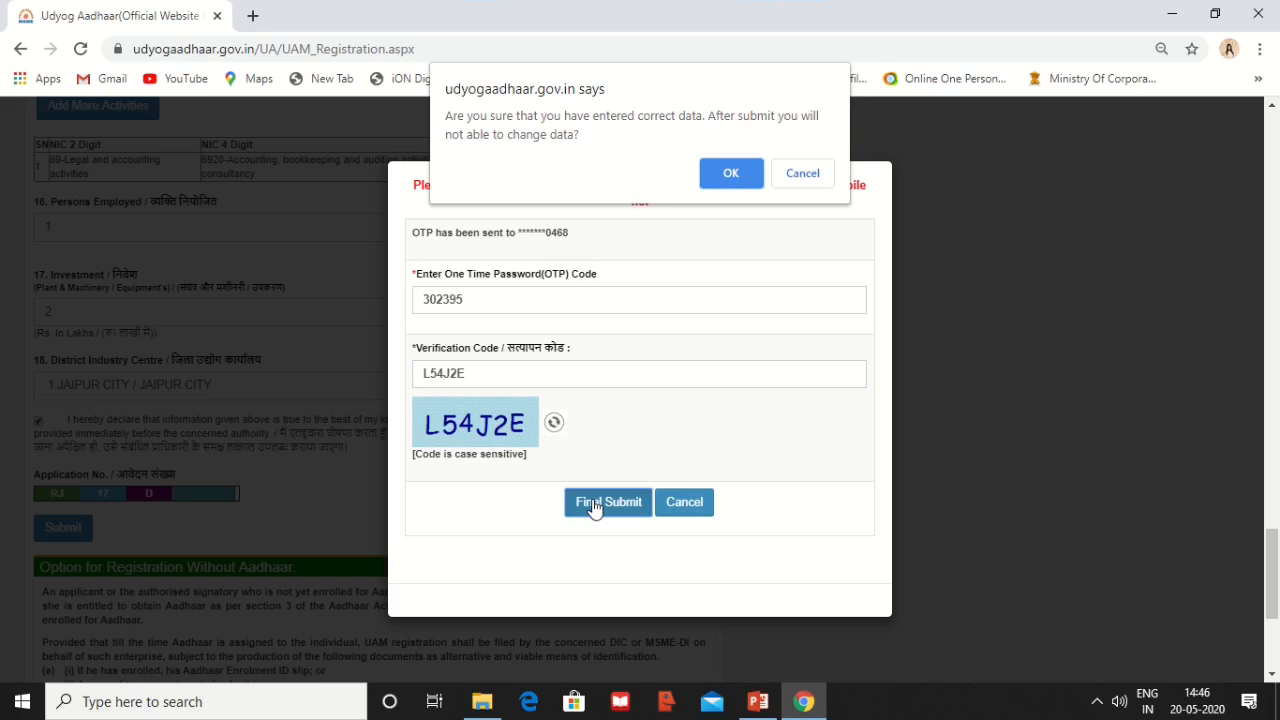
pyautogui.click(731, 173)
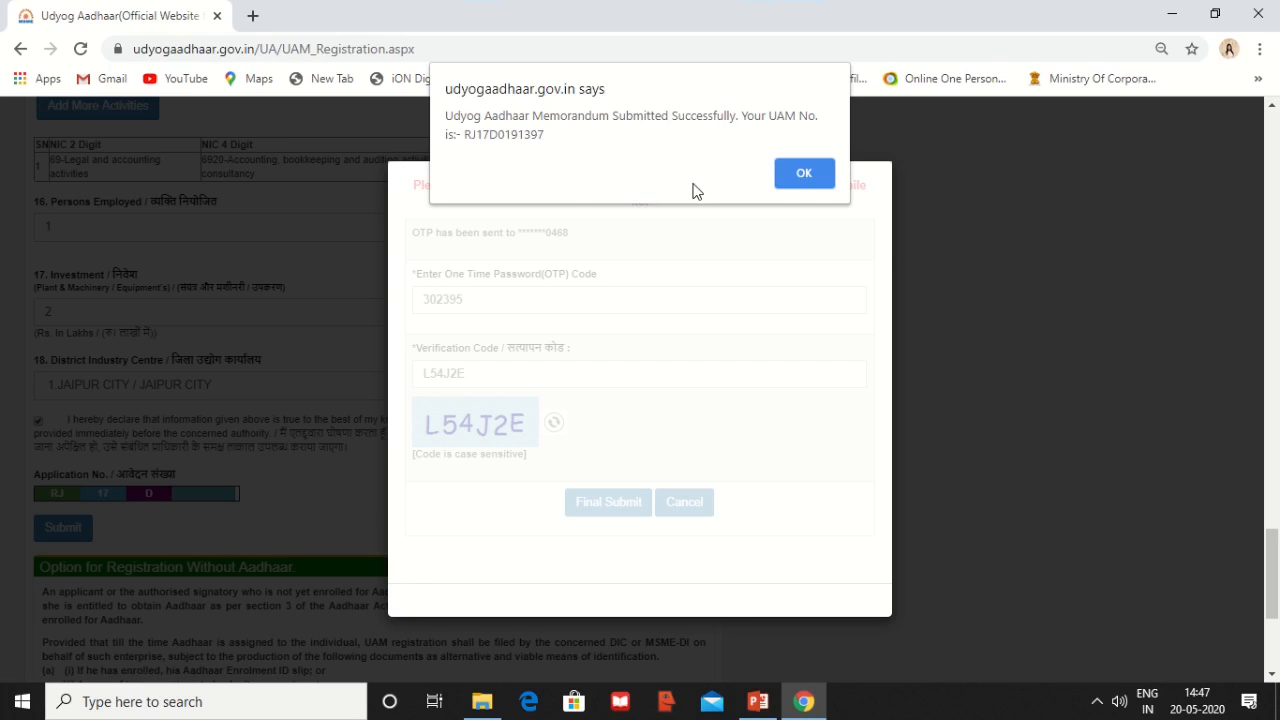
pyautogui.click(805, 175)
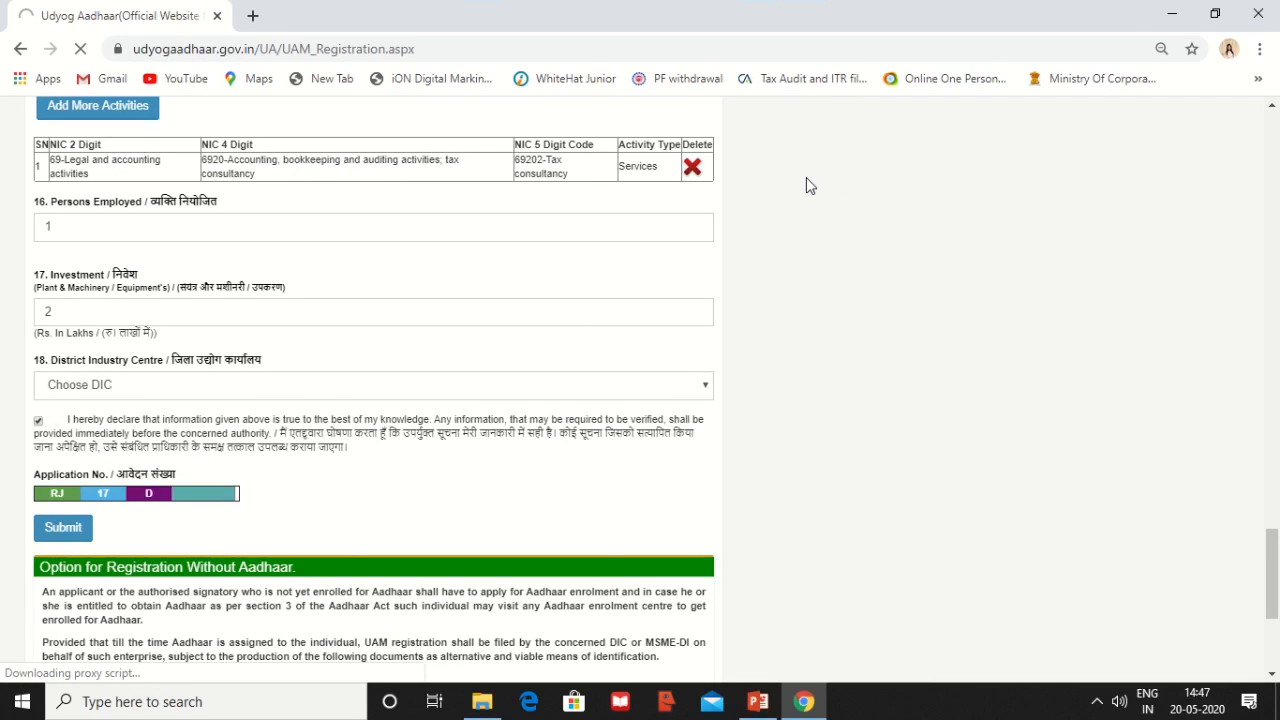